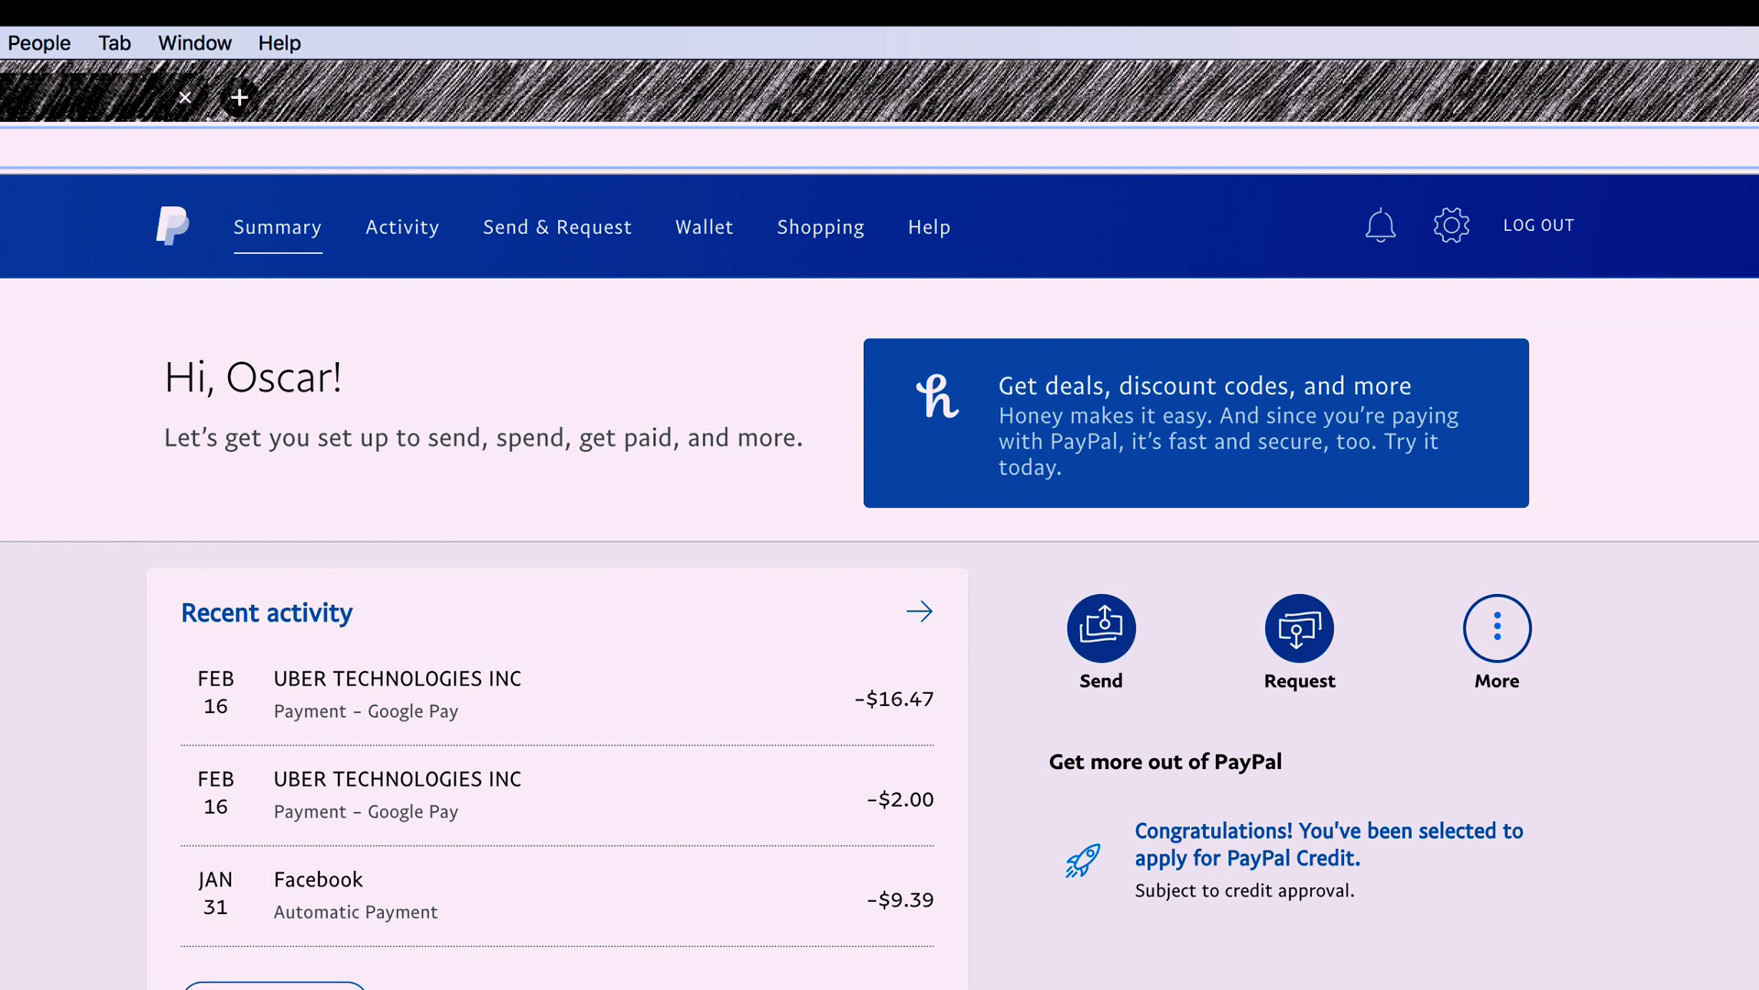
- Go from account settings through Seller Tools to PayPal buttons and start a Donate button
{"action": "left_click", "coordinate": [1452, 240]}
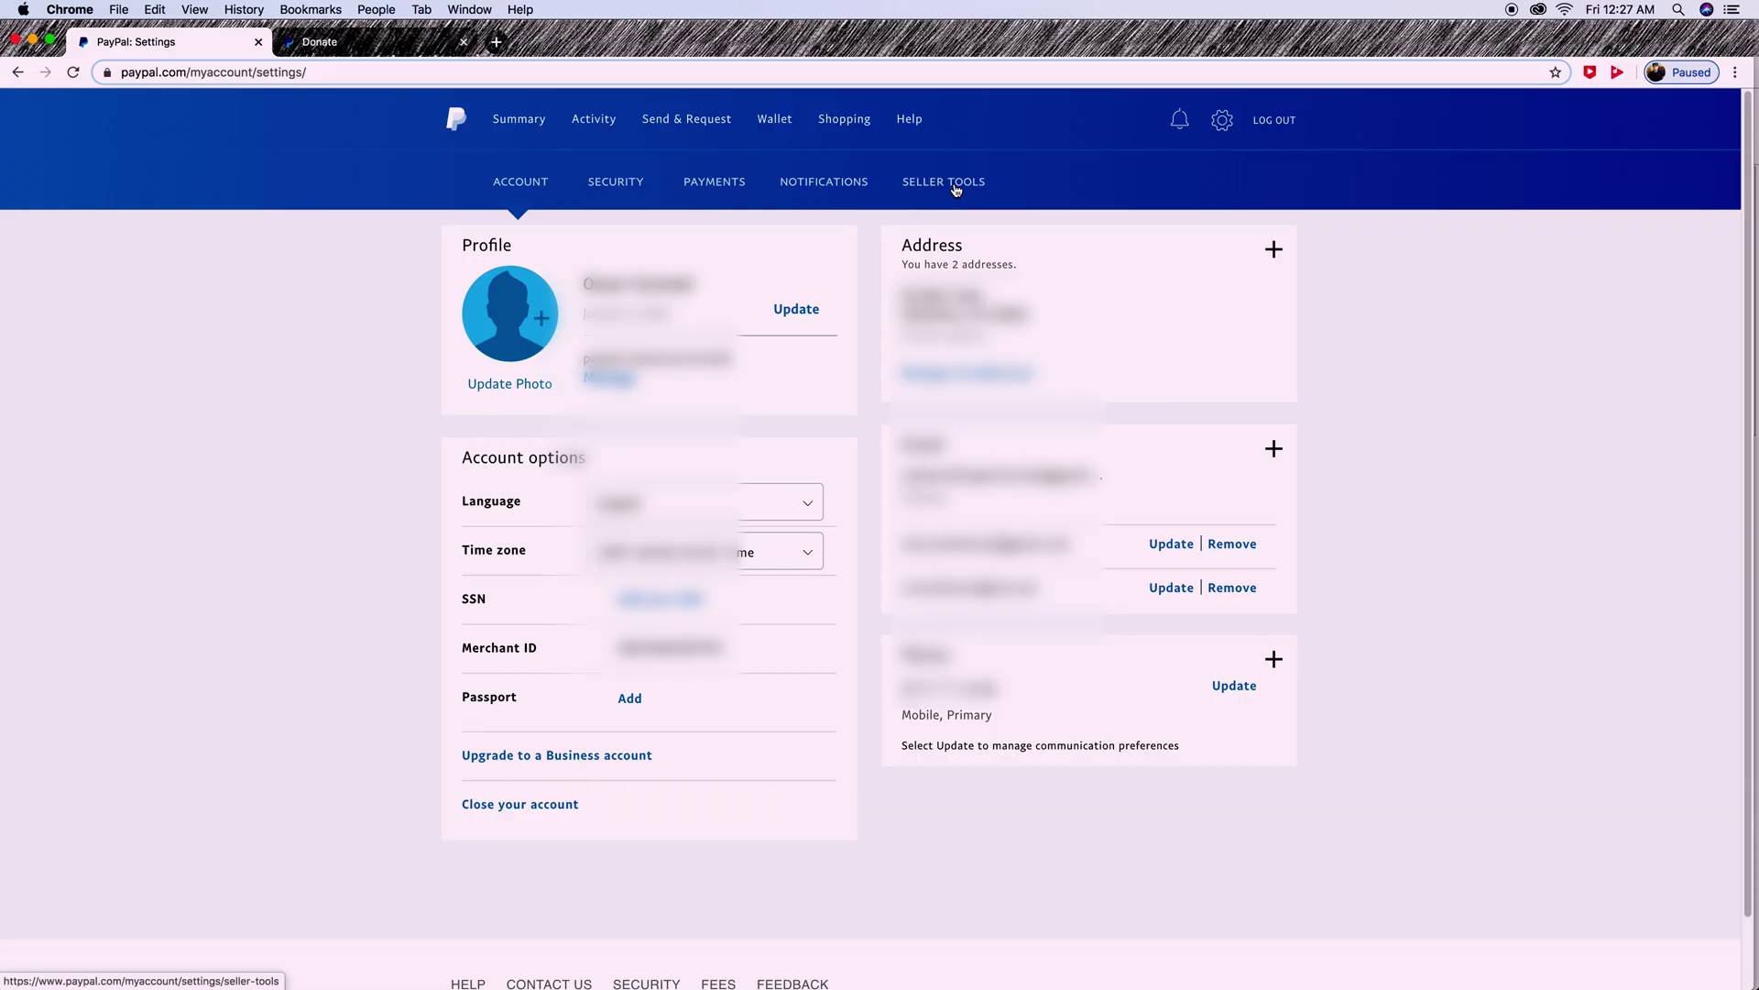
{"action": "left_click", "coordinate": [1006, 341]}
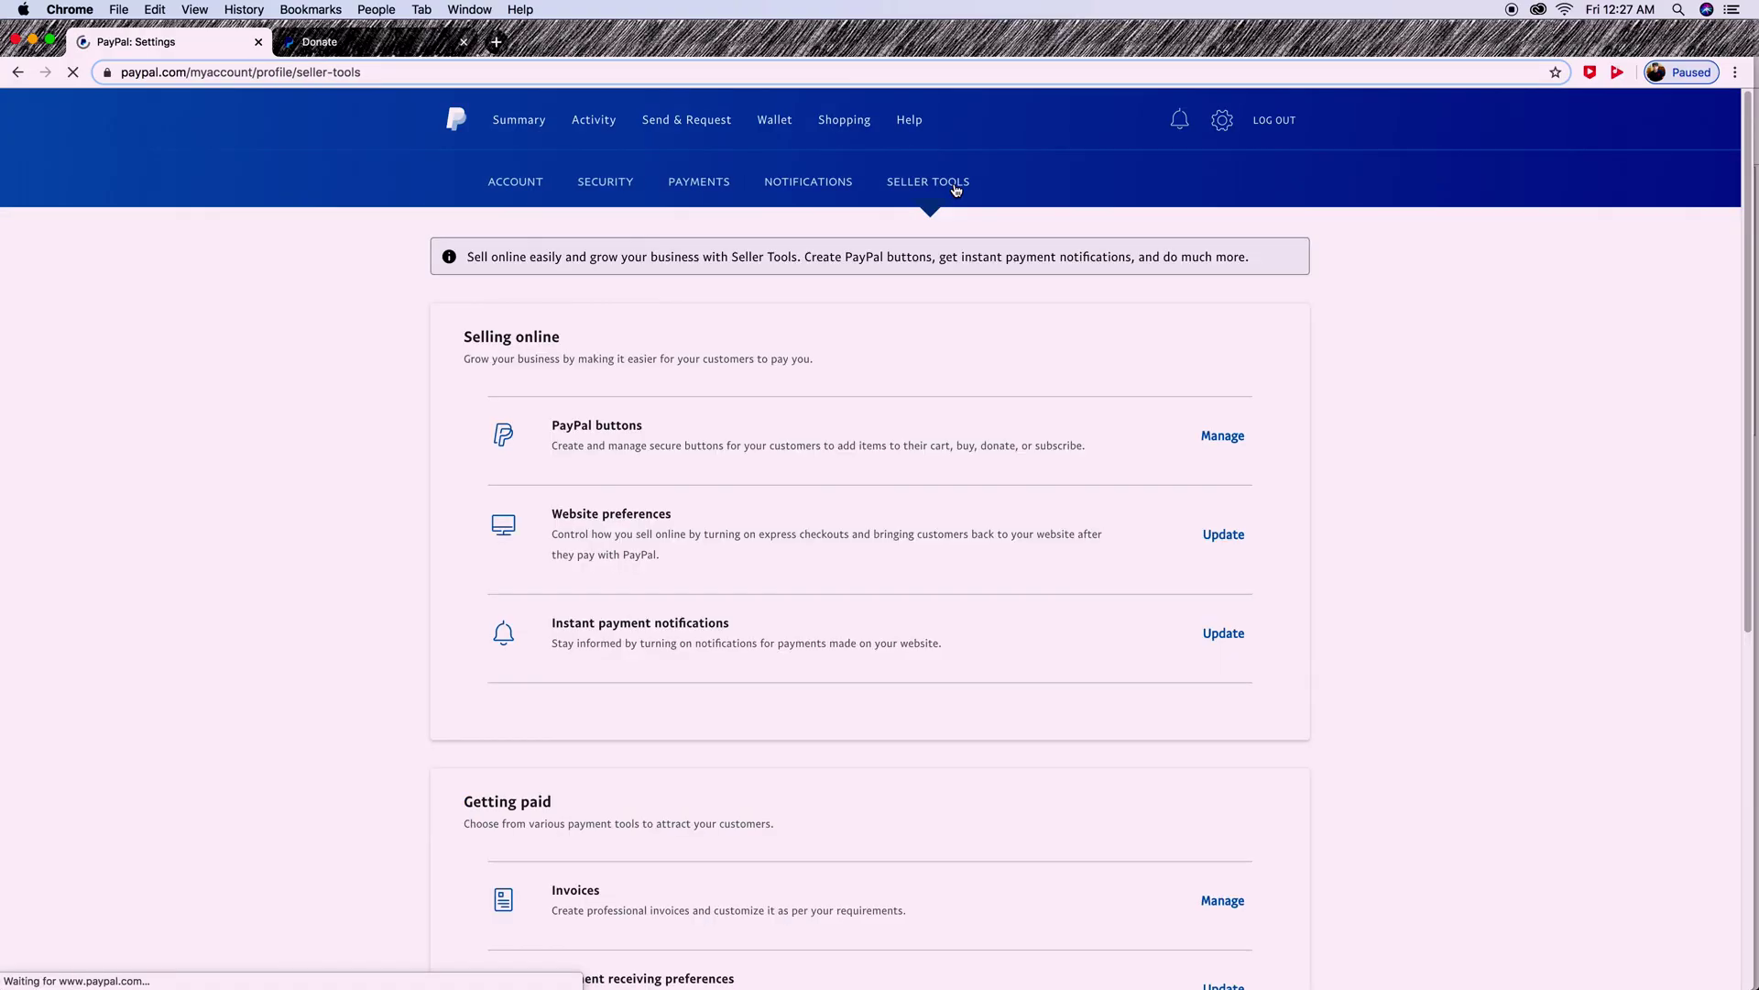
{"action": "left_click", "coordinate": [1222, 436]}
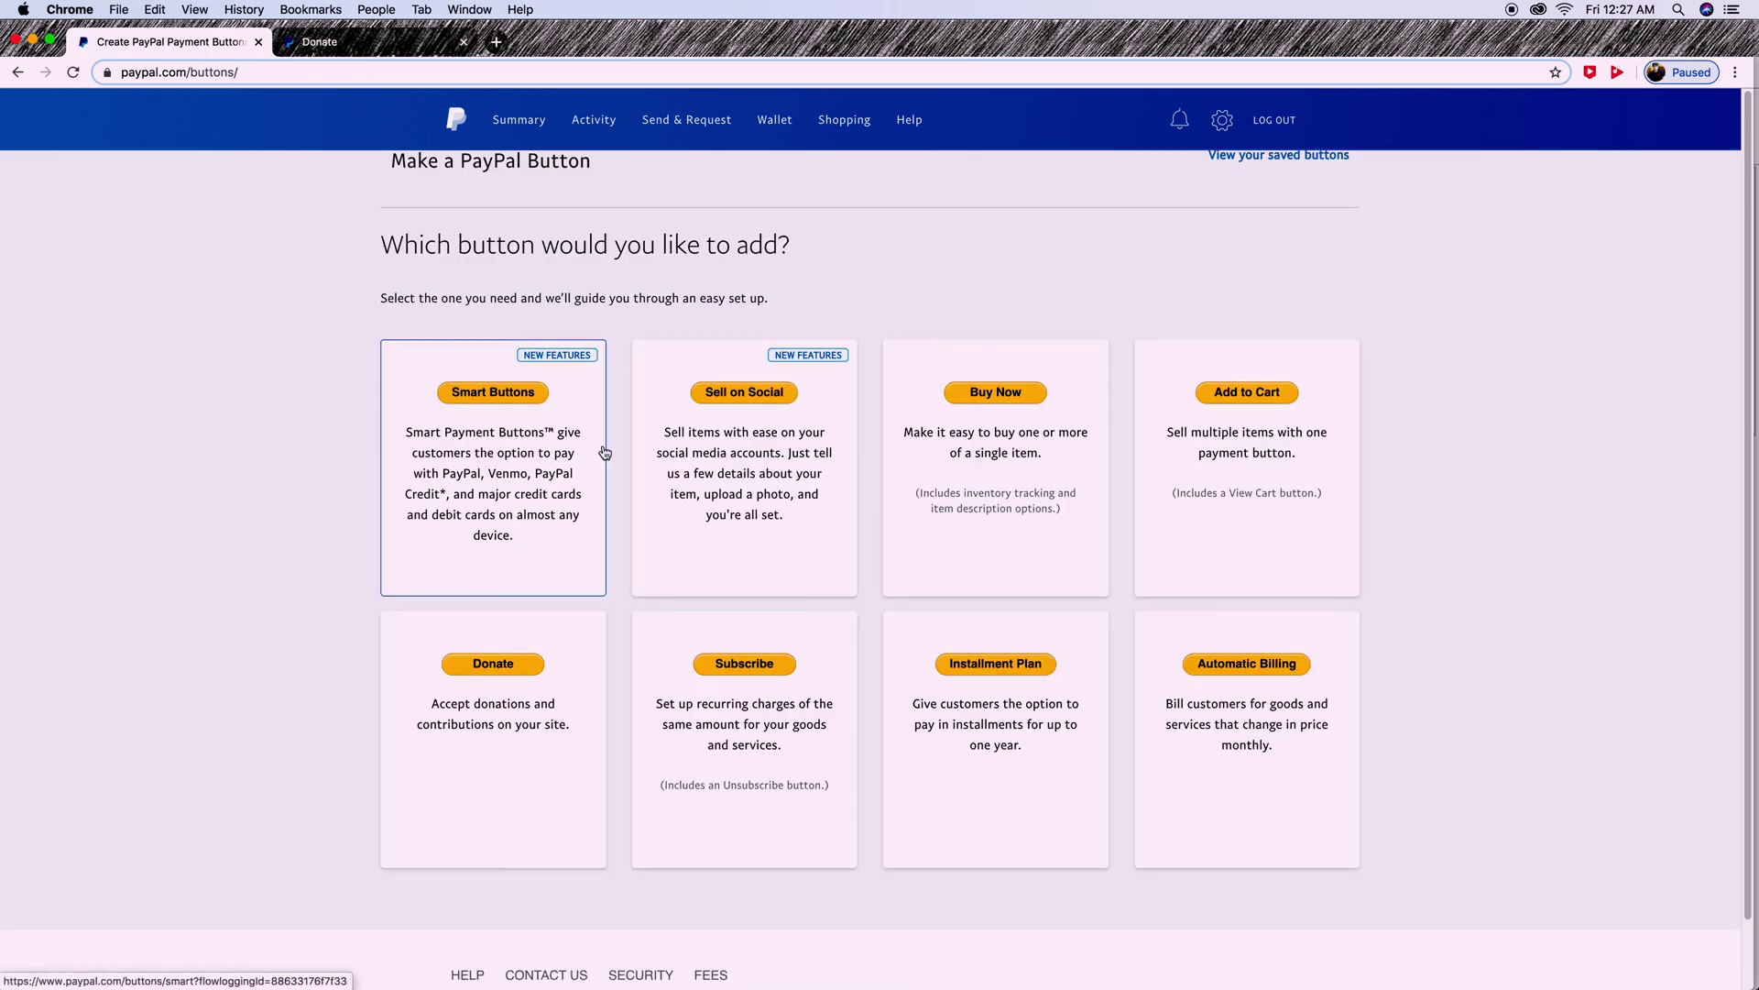
{"action": "left_click", "coordinate": [500, 671]}
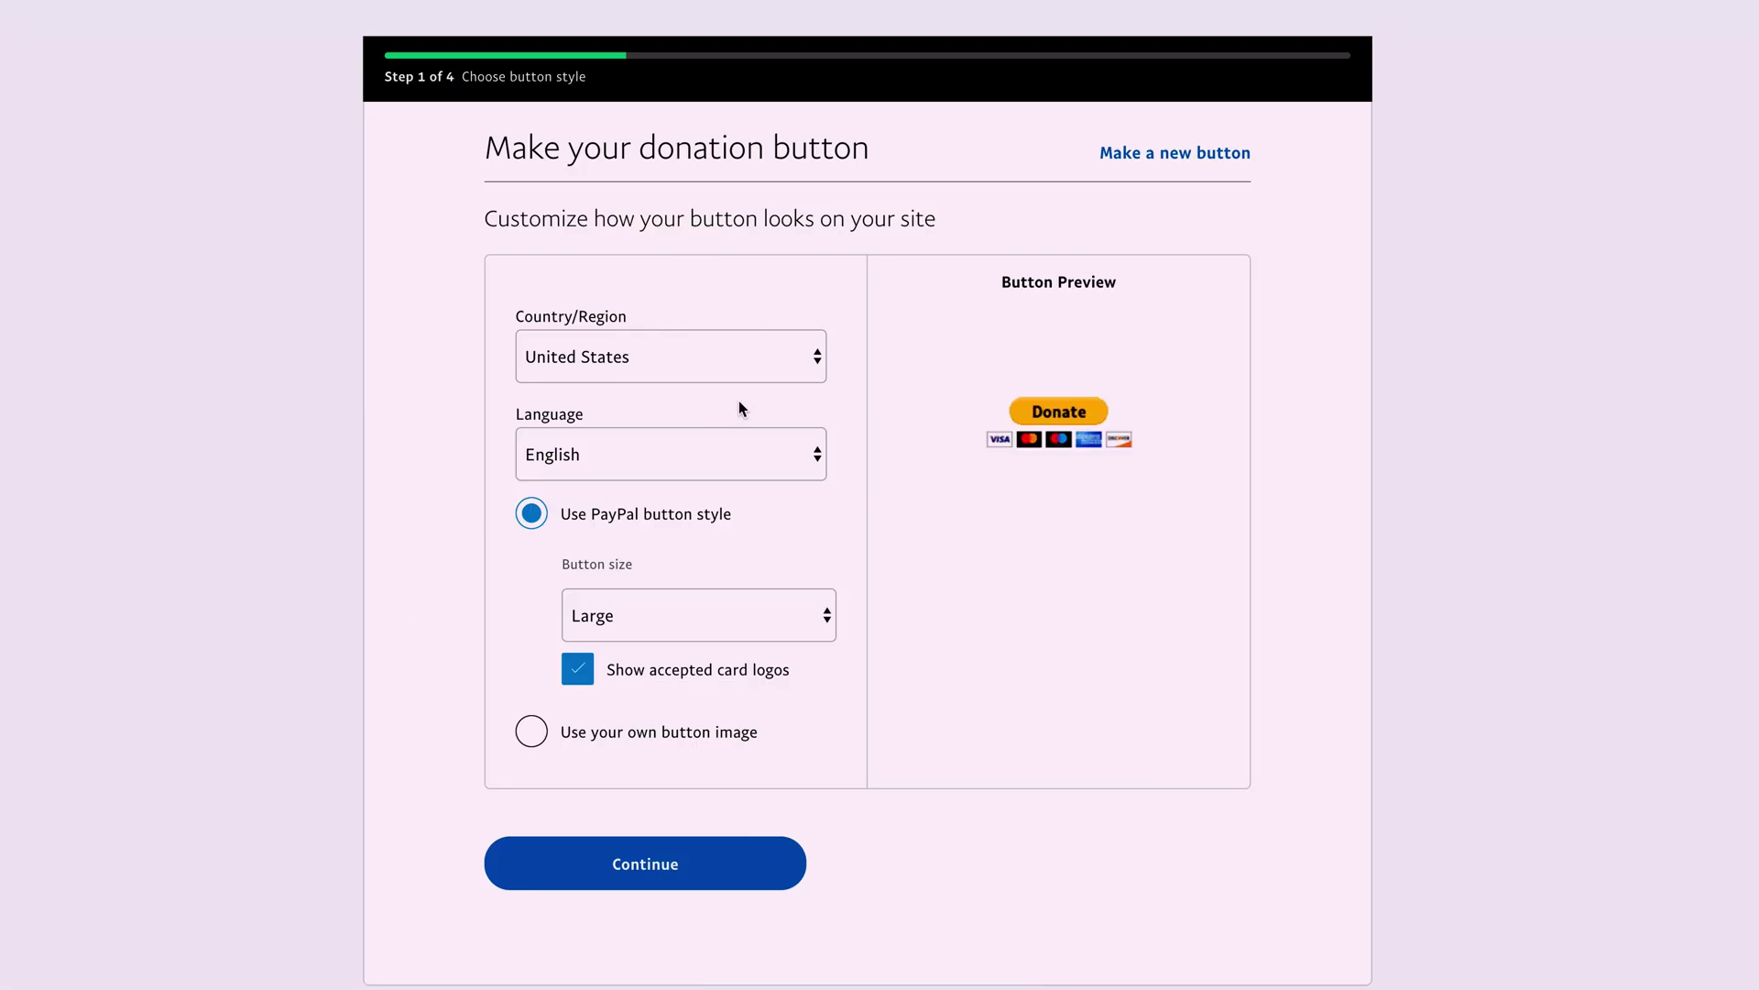
- Set the donation button size to Small and continue to organization details
{"action": "left_click", "coordinate": [769, 616]}
{"action": "left_click", "coordinate": [726, 636]}
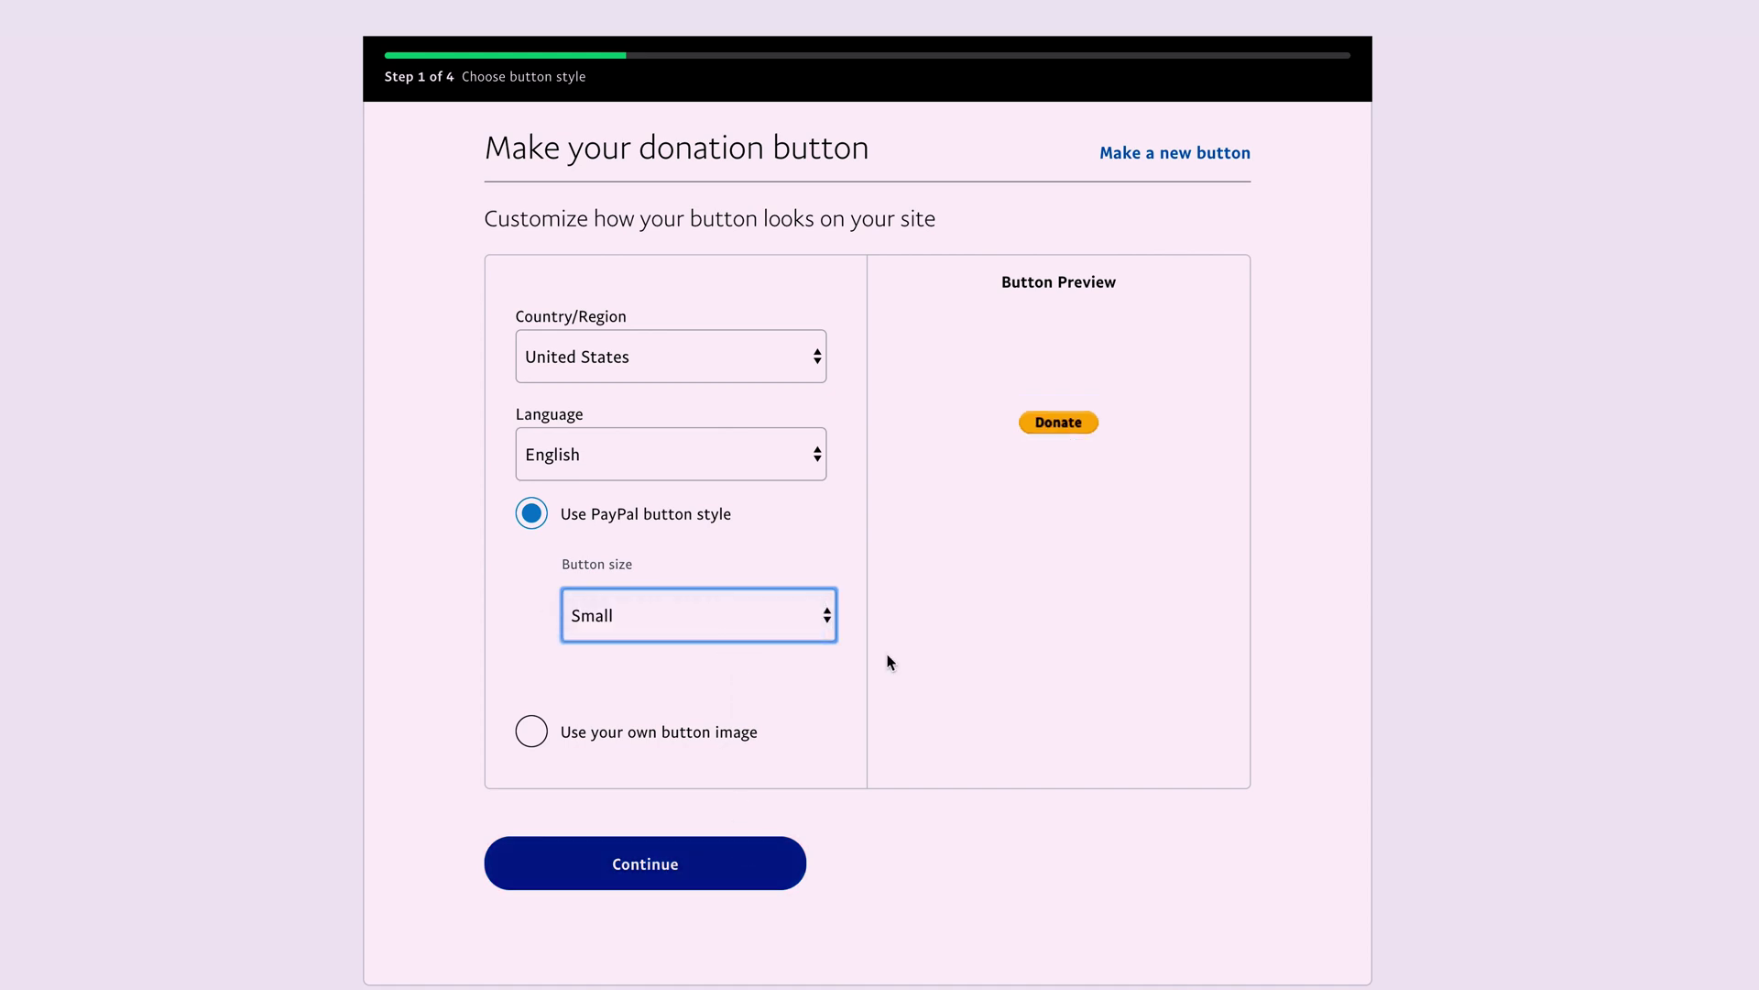
{"action": "left_click", "coordinate": [654, 867]}
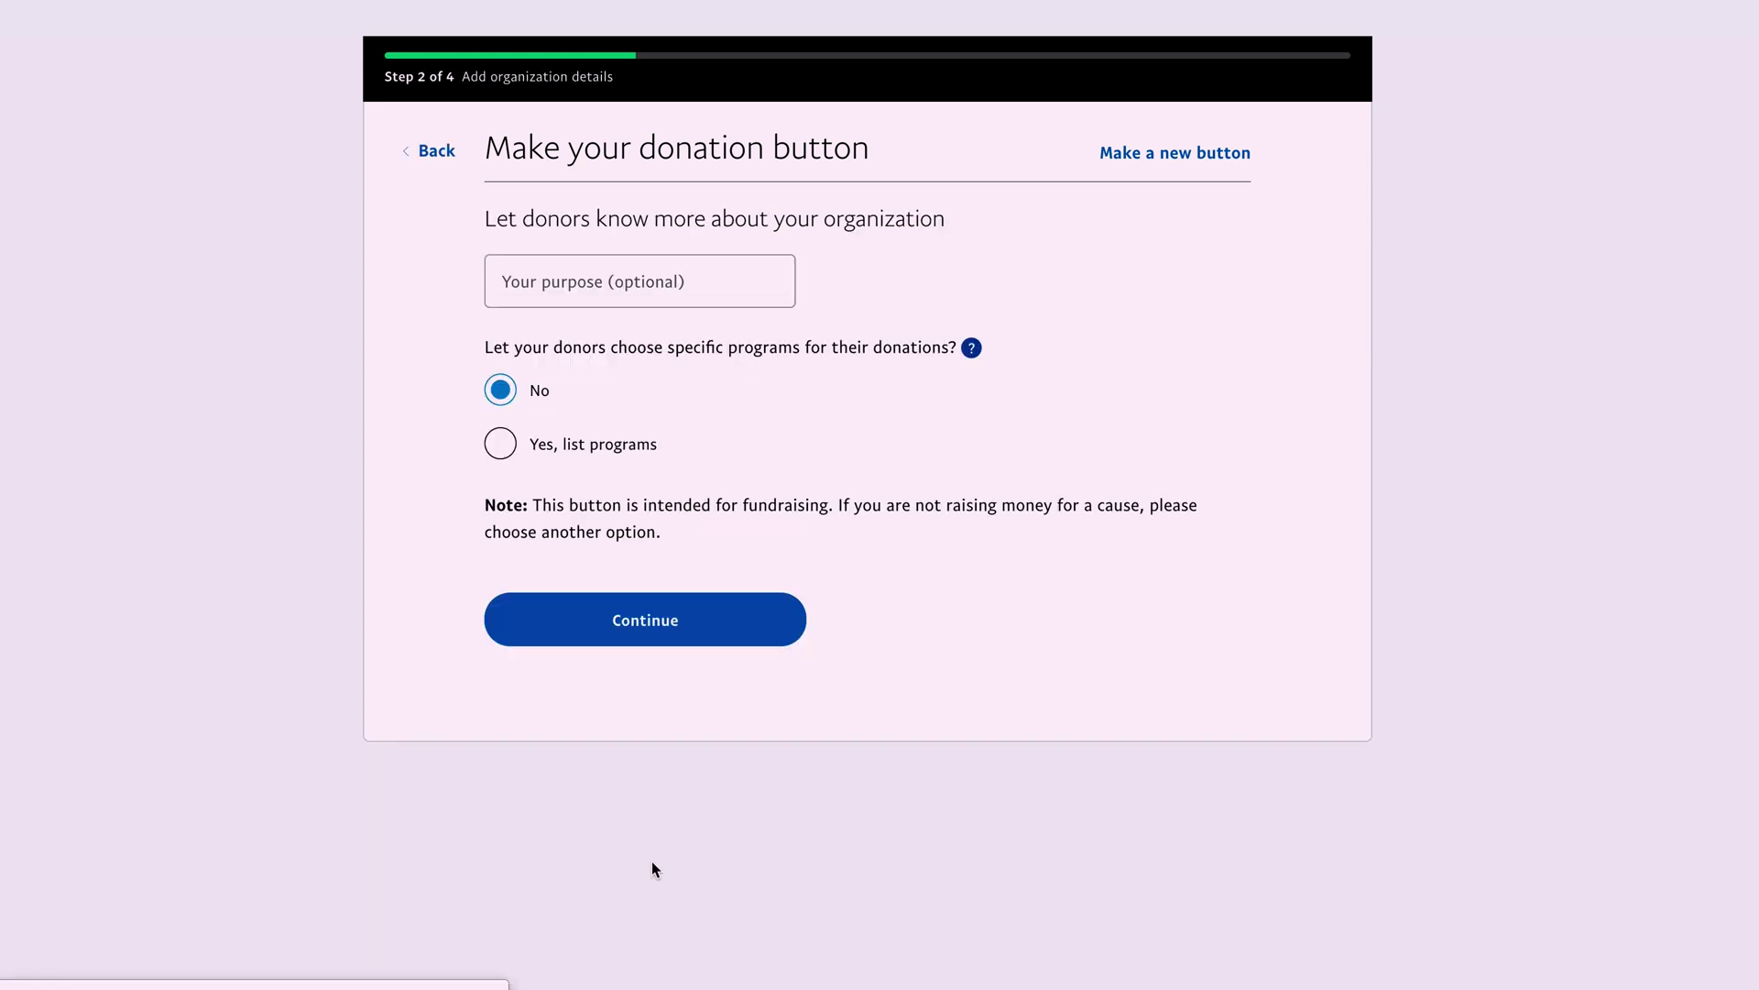
- Enter the purpose 'Make more videos to help others' and turn off monthly recurring donations
{"action": "left_click", "coordinate": [626, 294]}
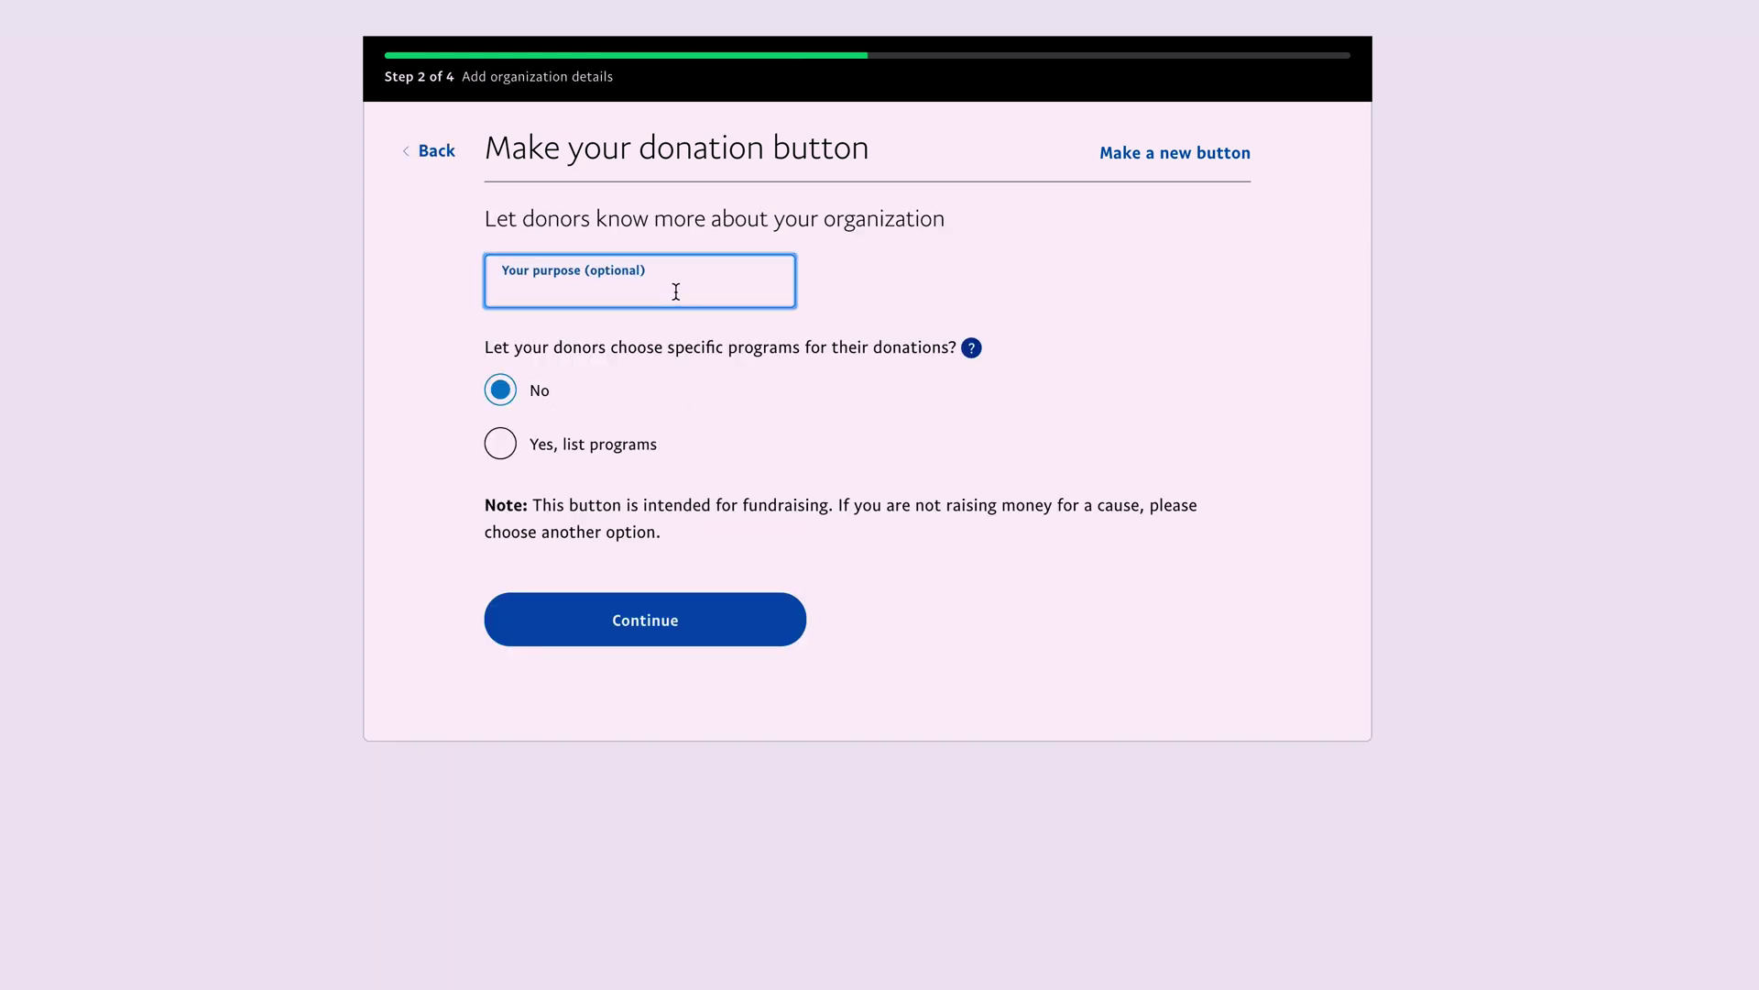
{"action": "type", "text": "Make more videos"}
{"action": "type", "text": "to help others"}
{"action": "left_click", "coordinate": [656, 685]}
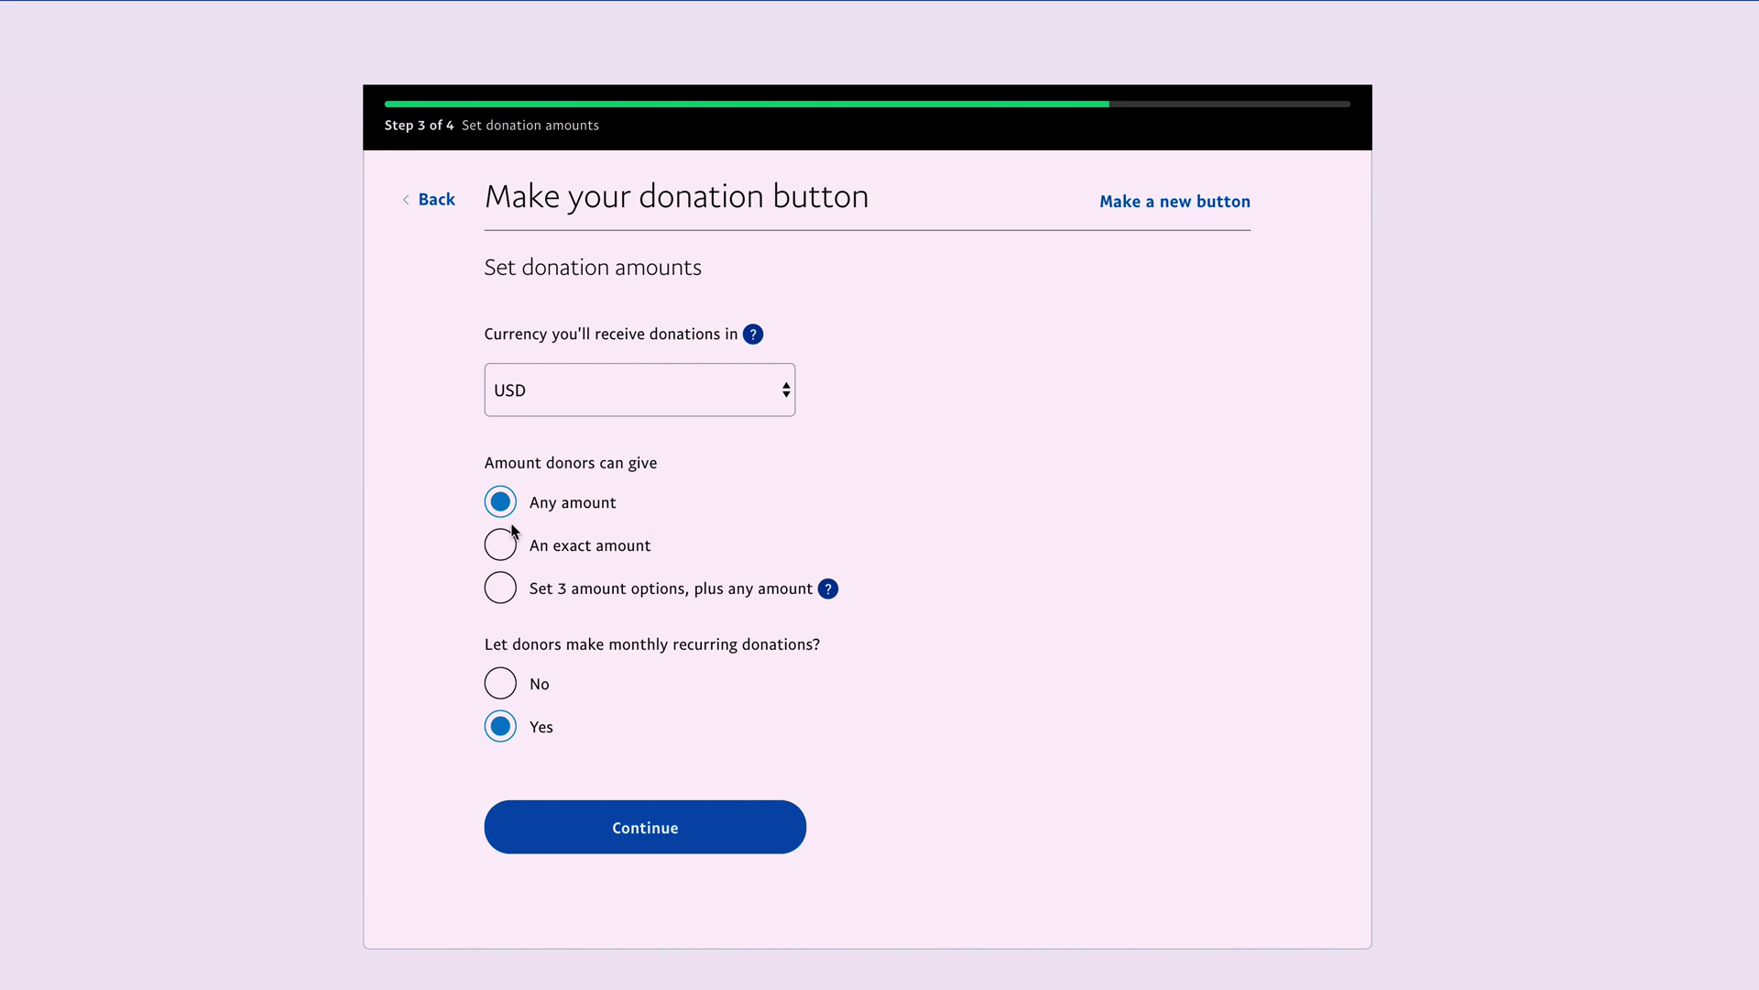
{"action": "left_click", "coordinate": [538, 679]}
{"action": "left_click", "coordinate": [660, 836]}
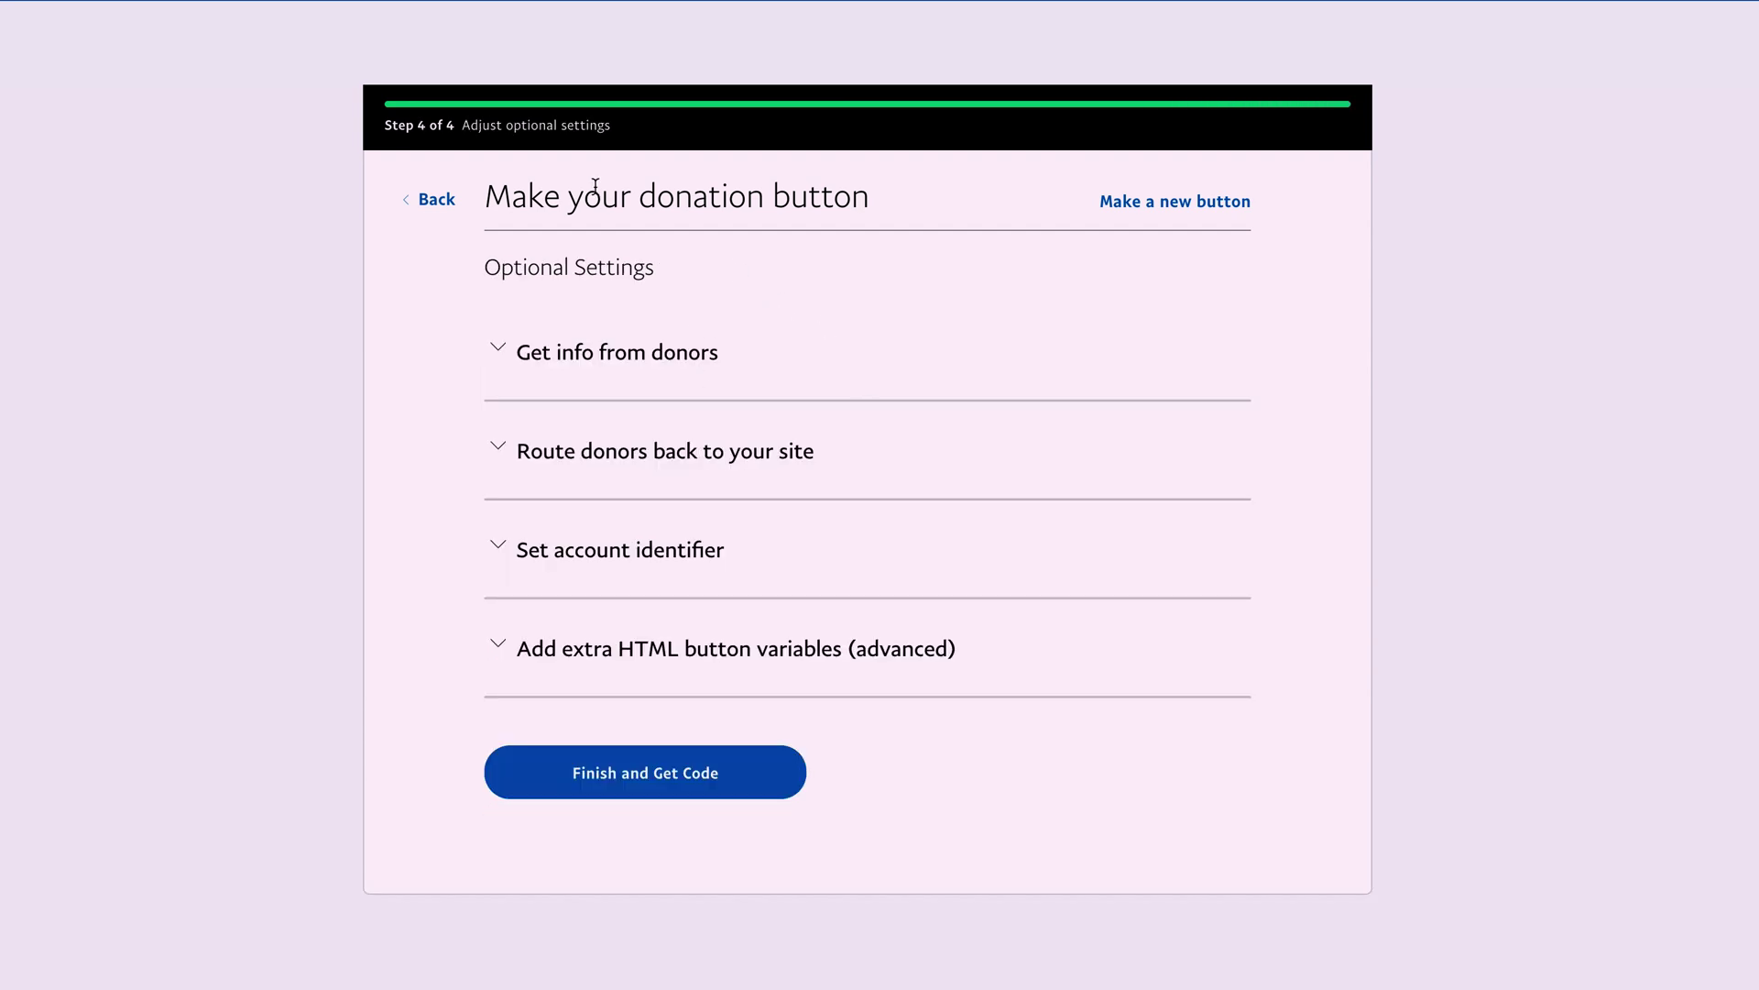
- In the optional settings, set the account identifier to Use email address
{"action": "left_click", "coordinate": [507, 352]}
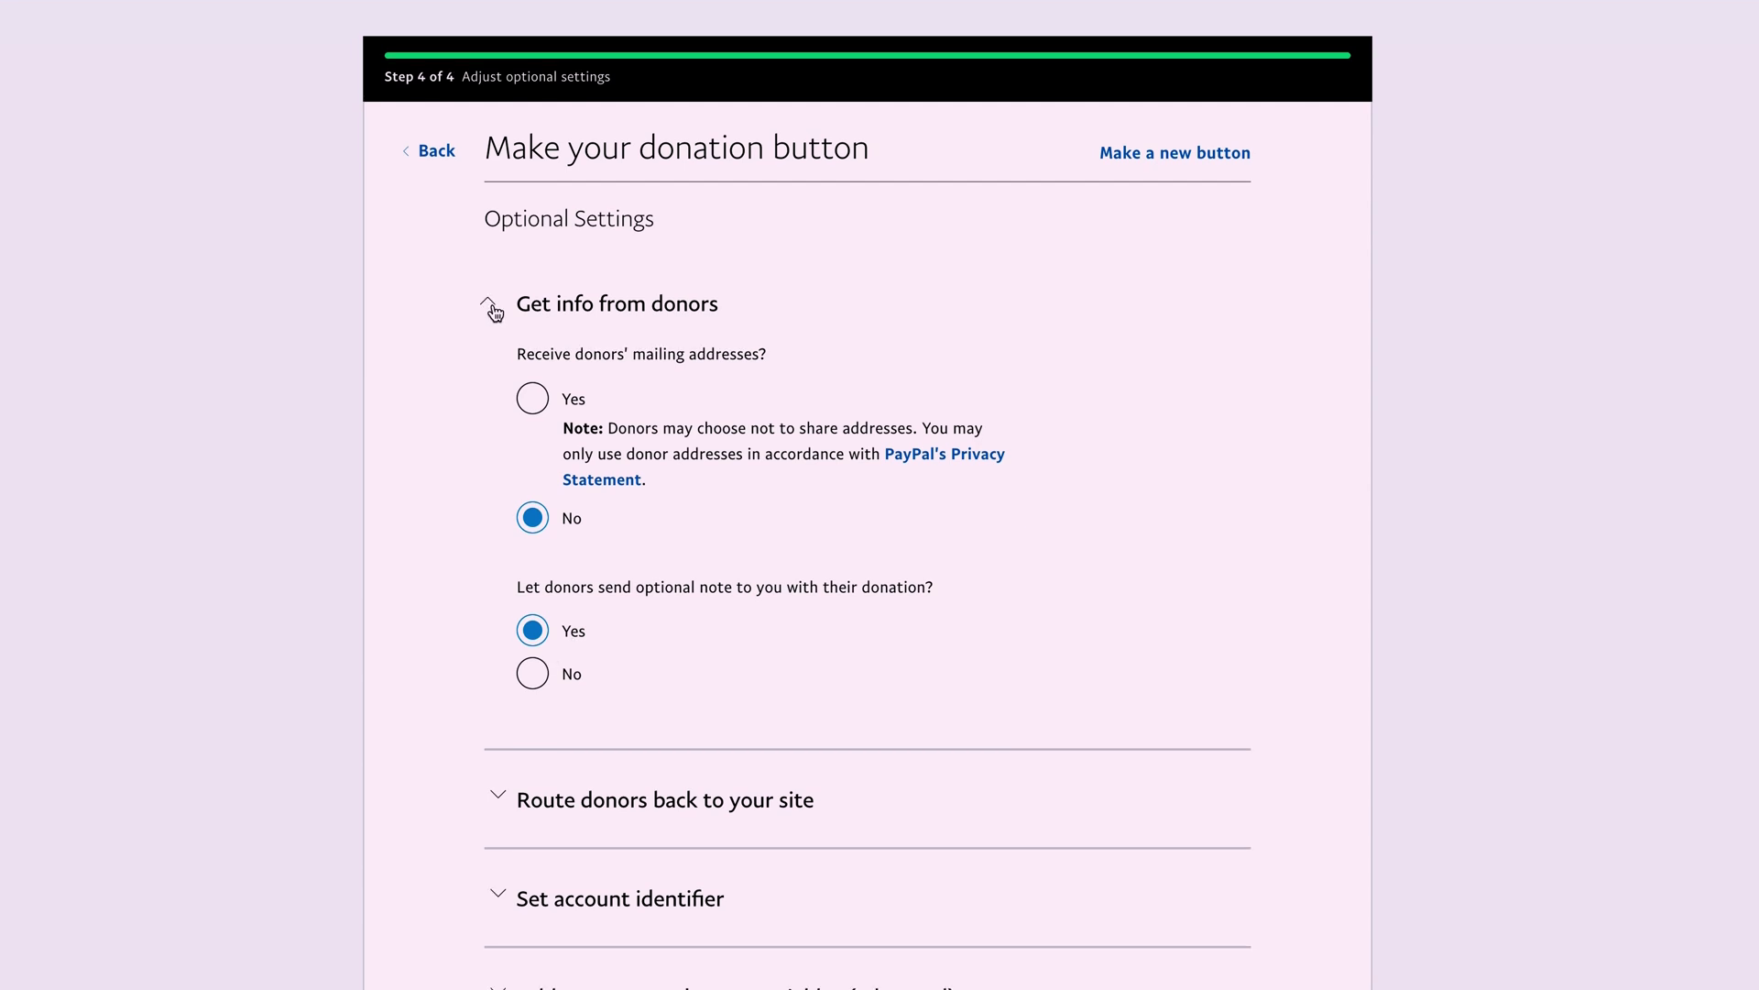
{"action": "left_click", "coordinate": [495, 312]}
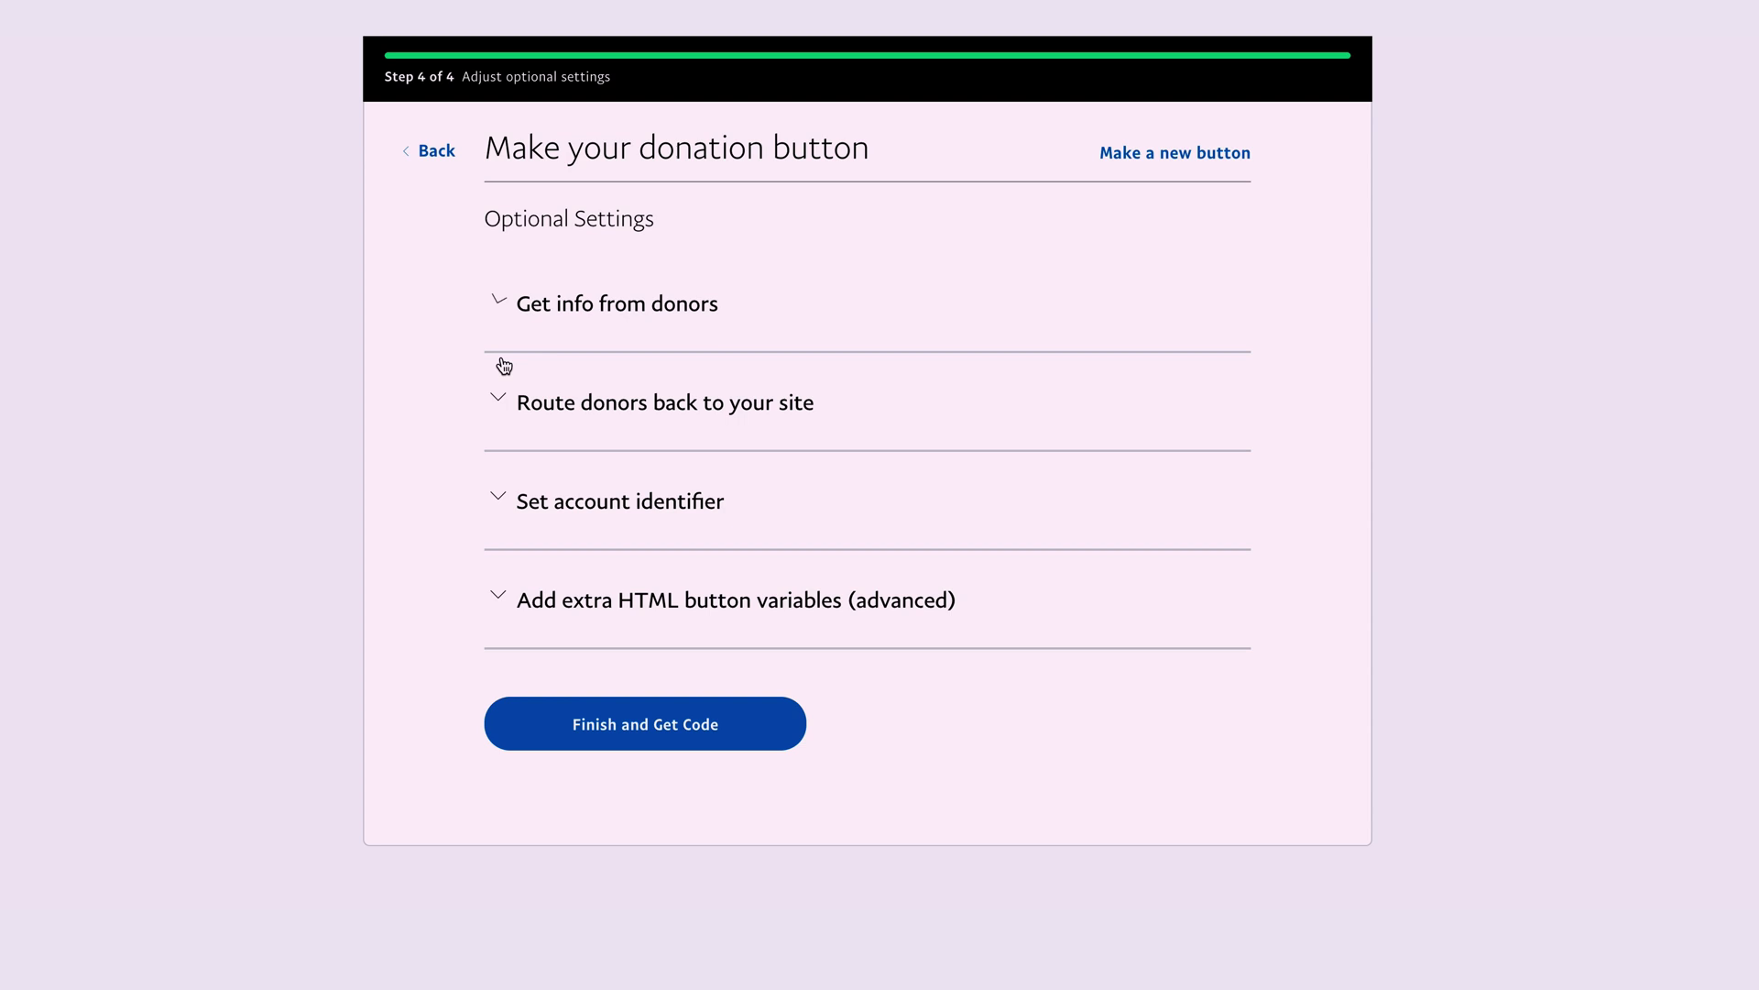
{"action": "left_click", "coordinate": [503, 402]}
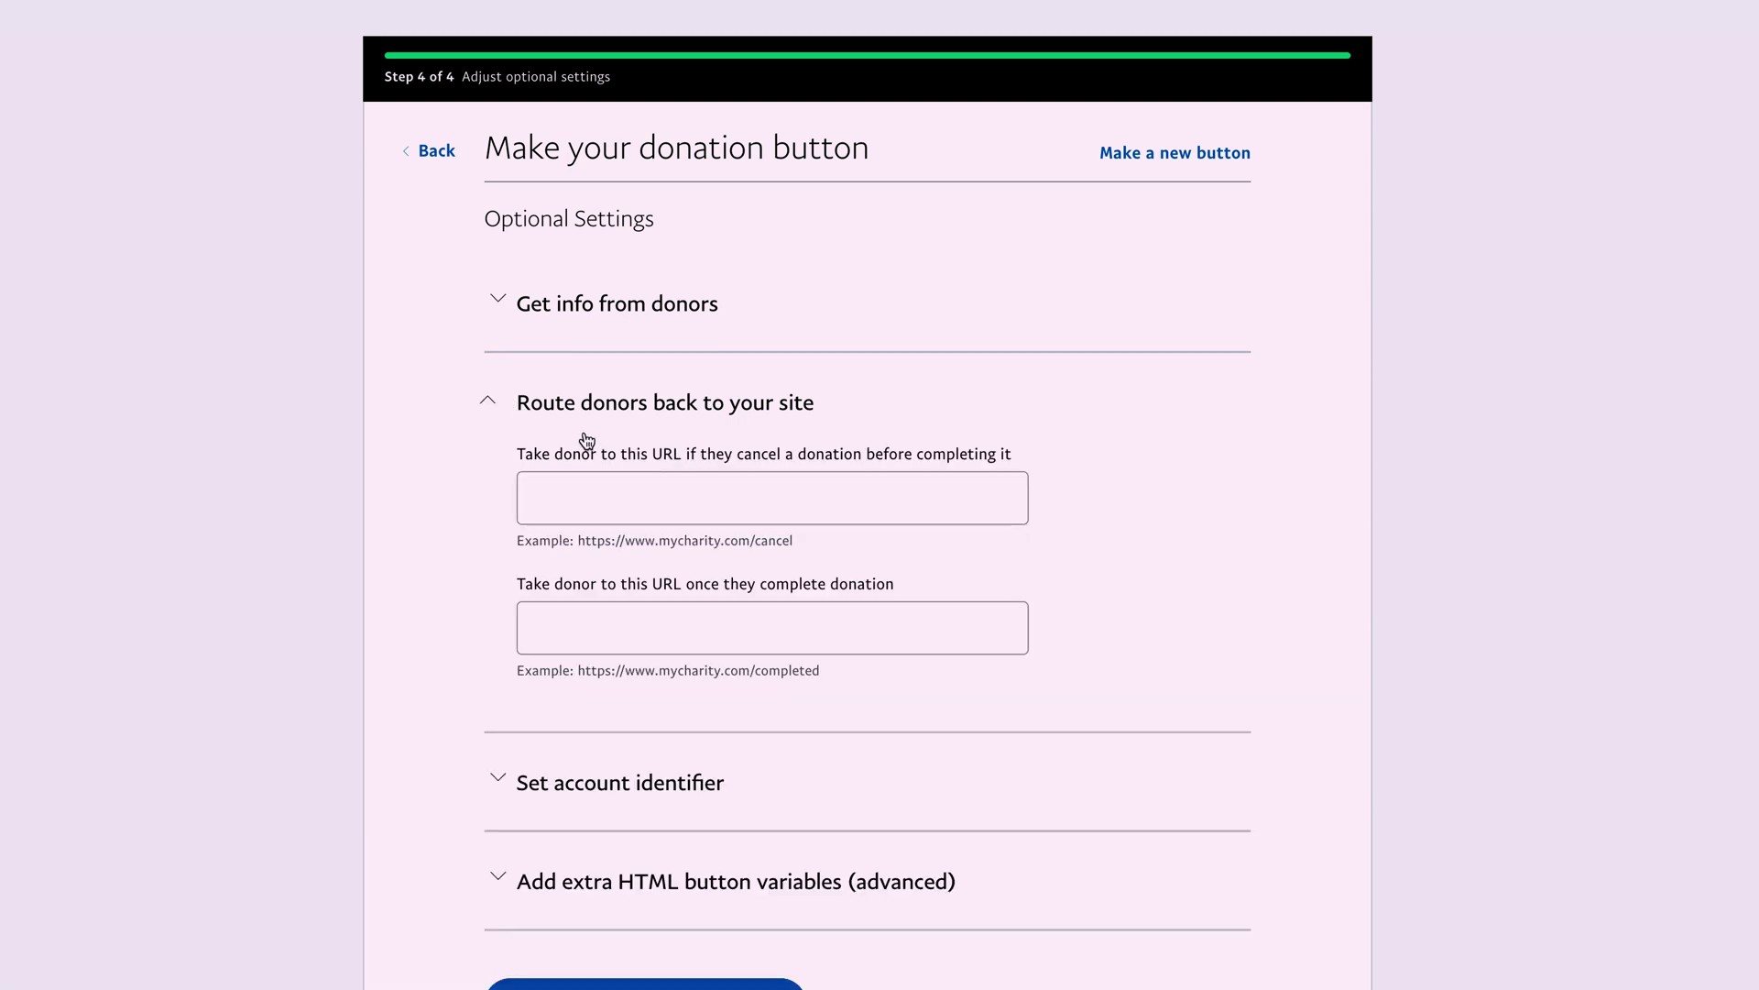
{"action": "left_click", "coordinate": [487, 405]}
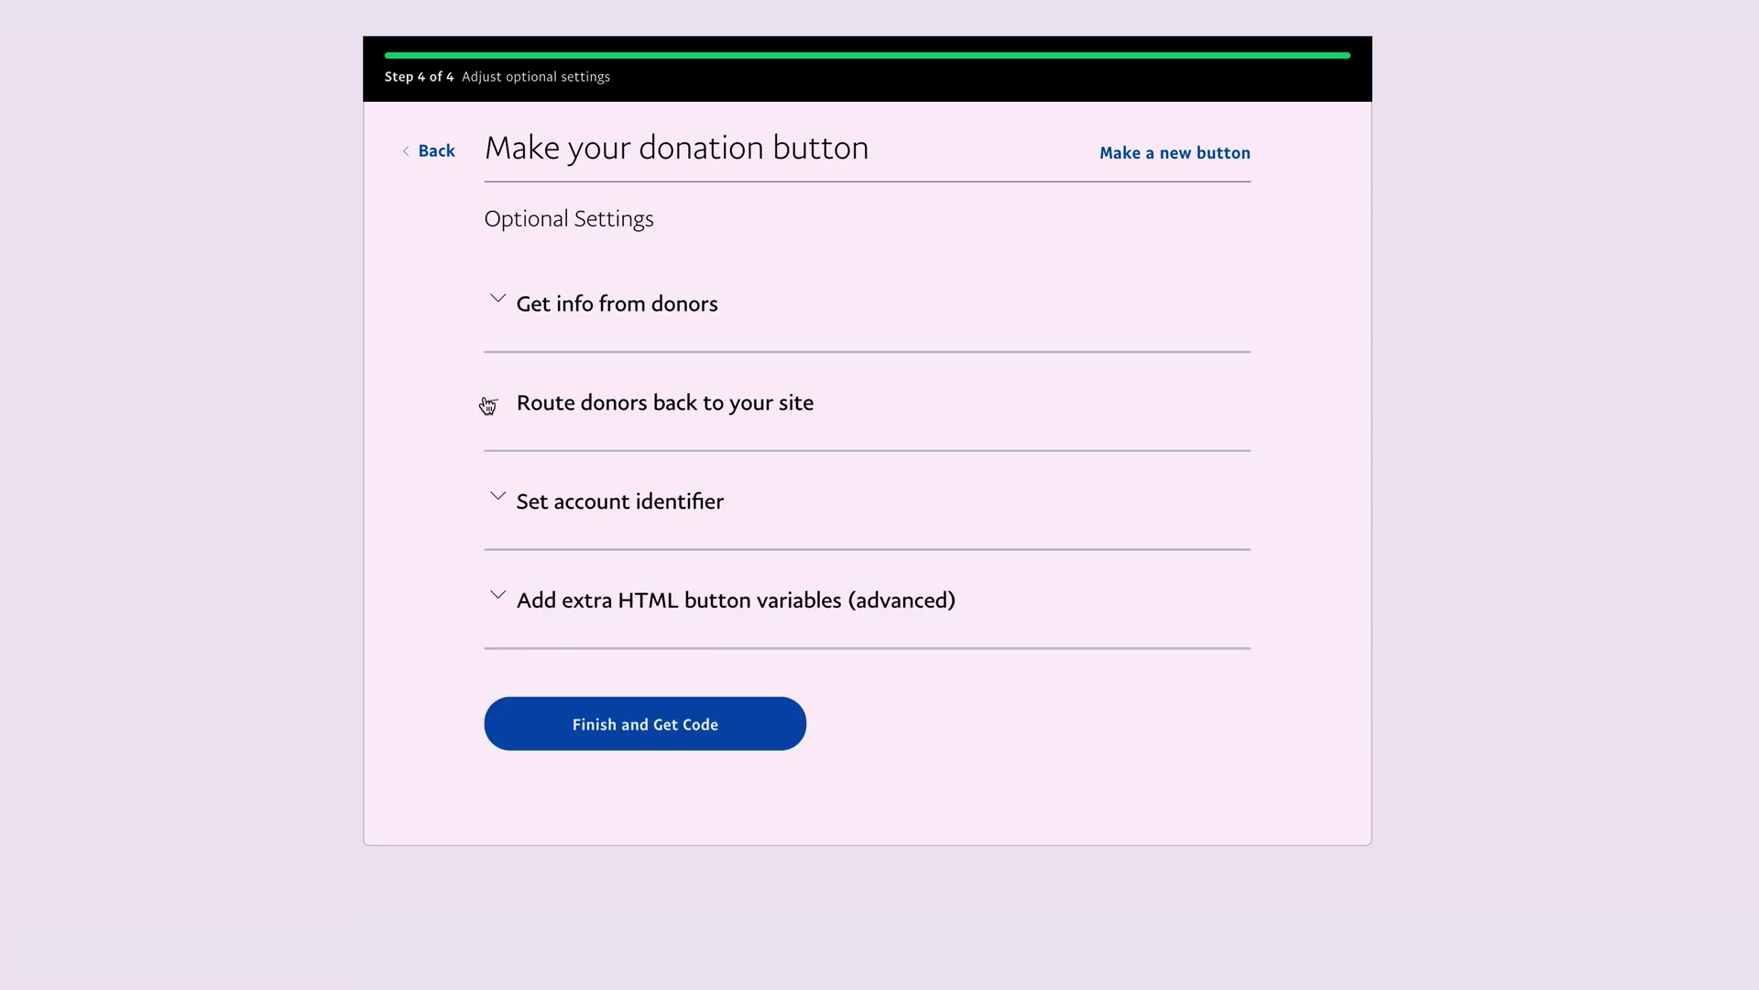
{"action": "left_click", "coordinate": [497, 503]}
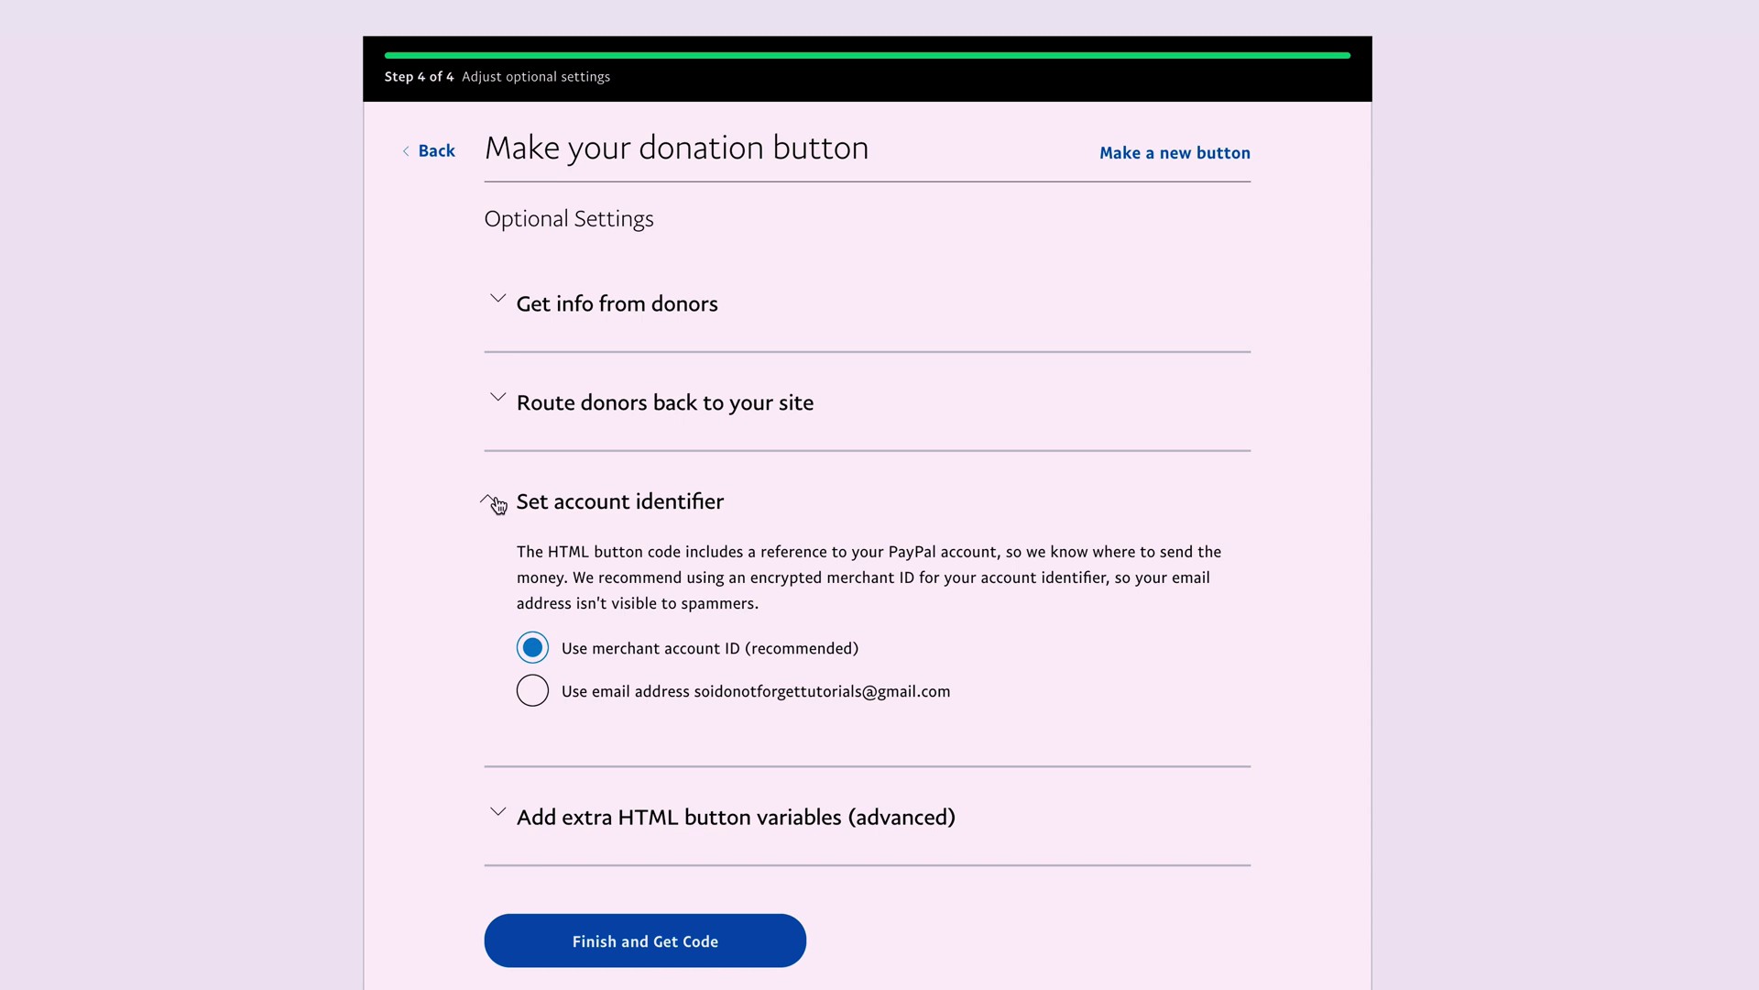
{"action": "left_click", "coordinate": [534, 697]}
- Look over the extra HTML button variables, then collapse the optional sections
{"action": "scroll", "coordinate": [399, 579], "scroll_direction": "down", "scroll_amount": 1}
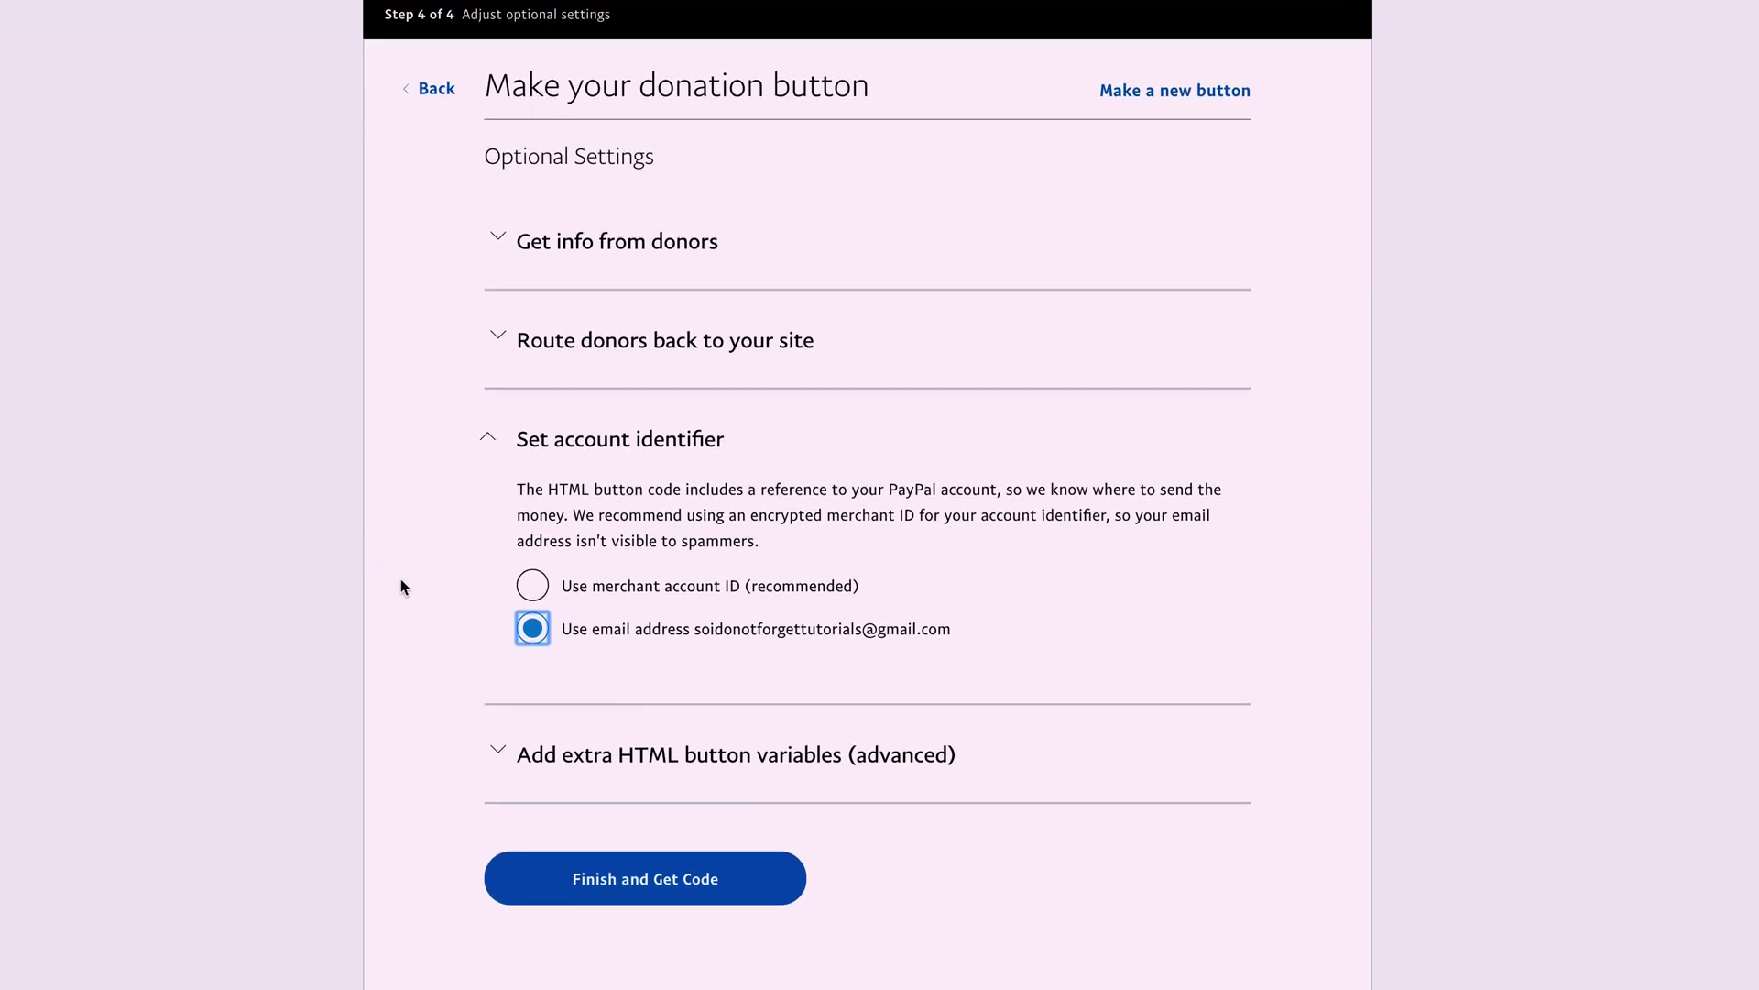
{"action": "left_click", "coordinate": [514, 715]}
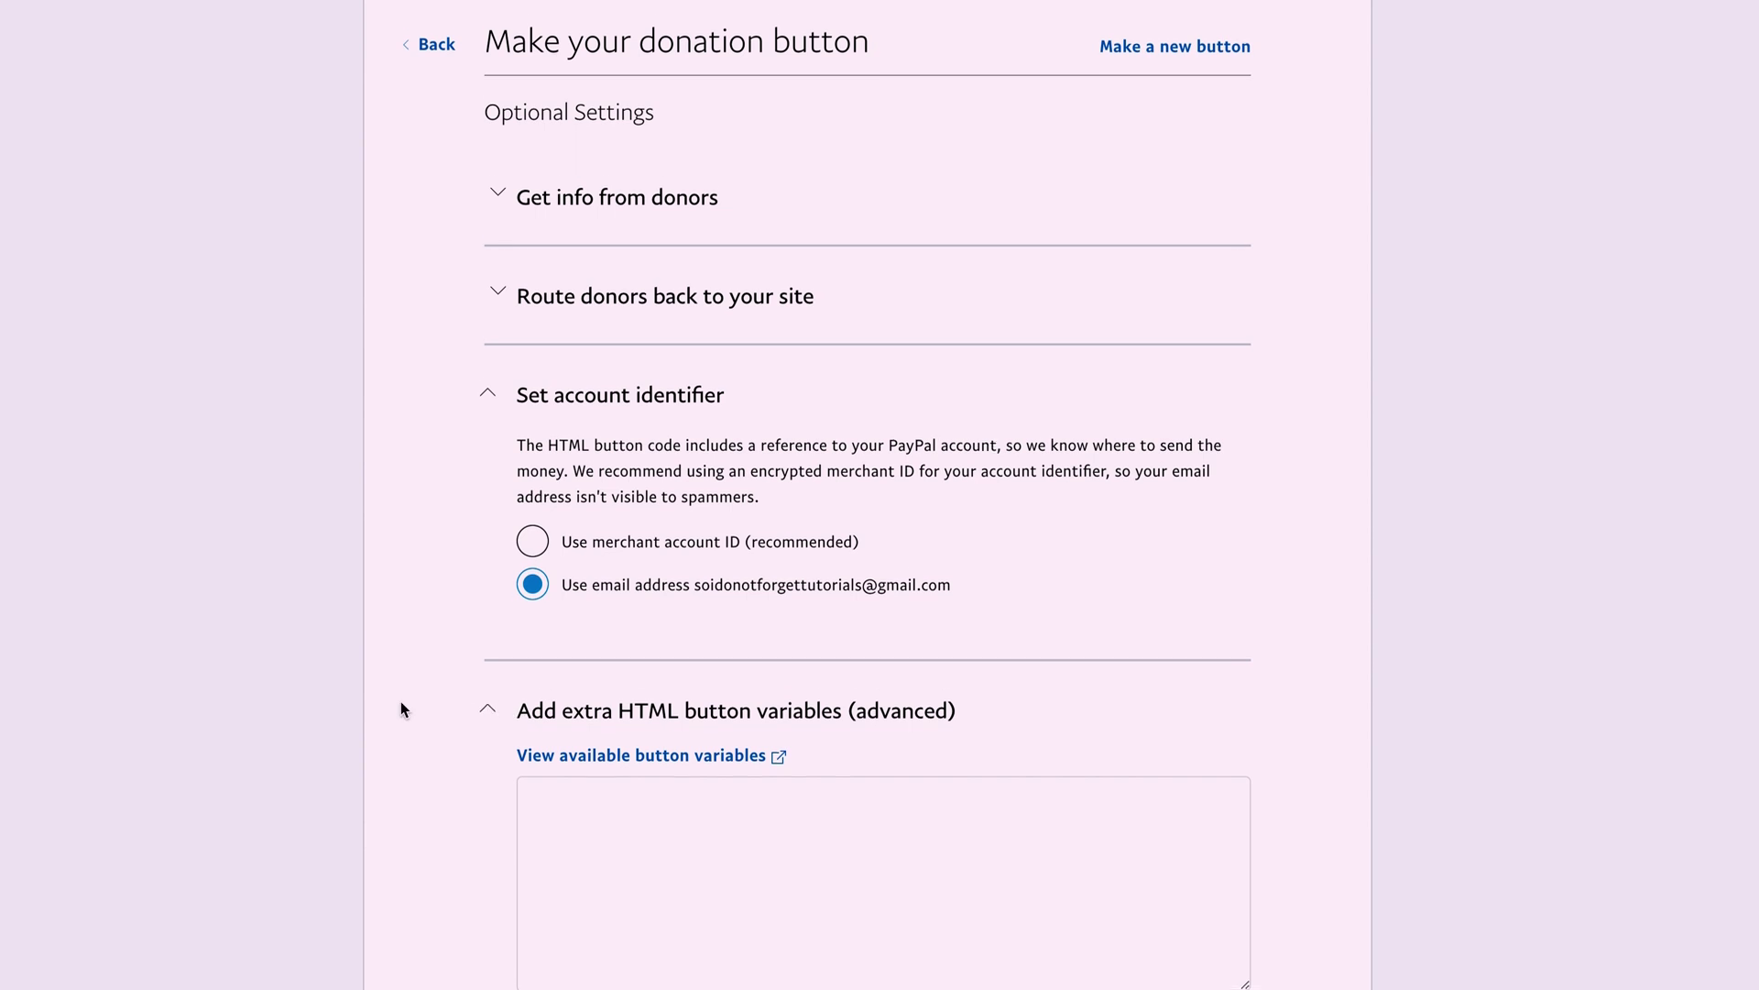
{"action": "scroll", "coordinate": [400, 706], "scroll_direction": "down", "scroll_amount": 2}
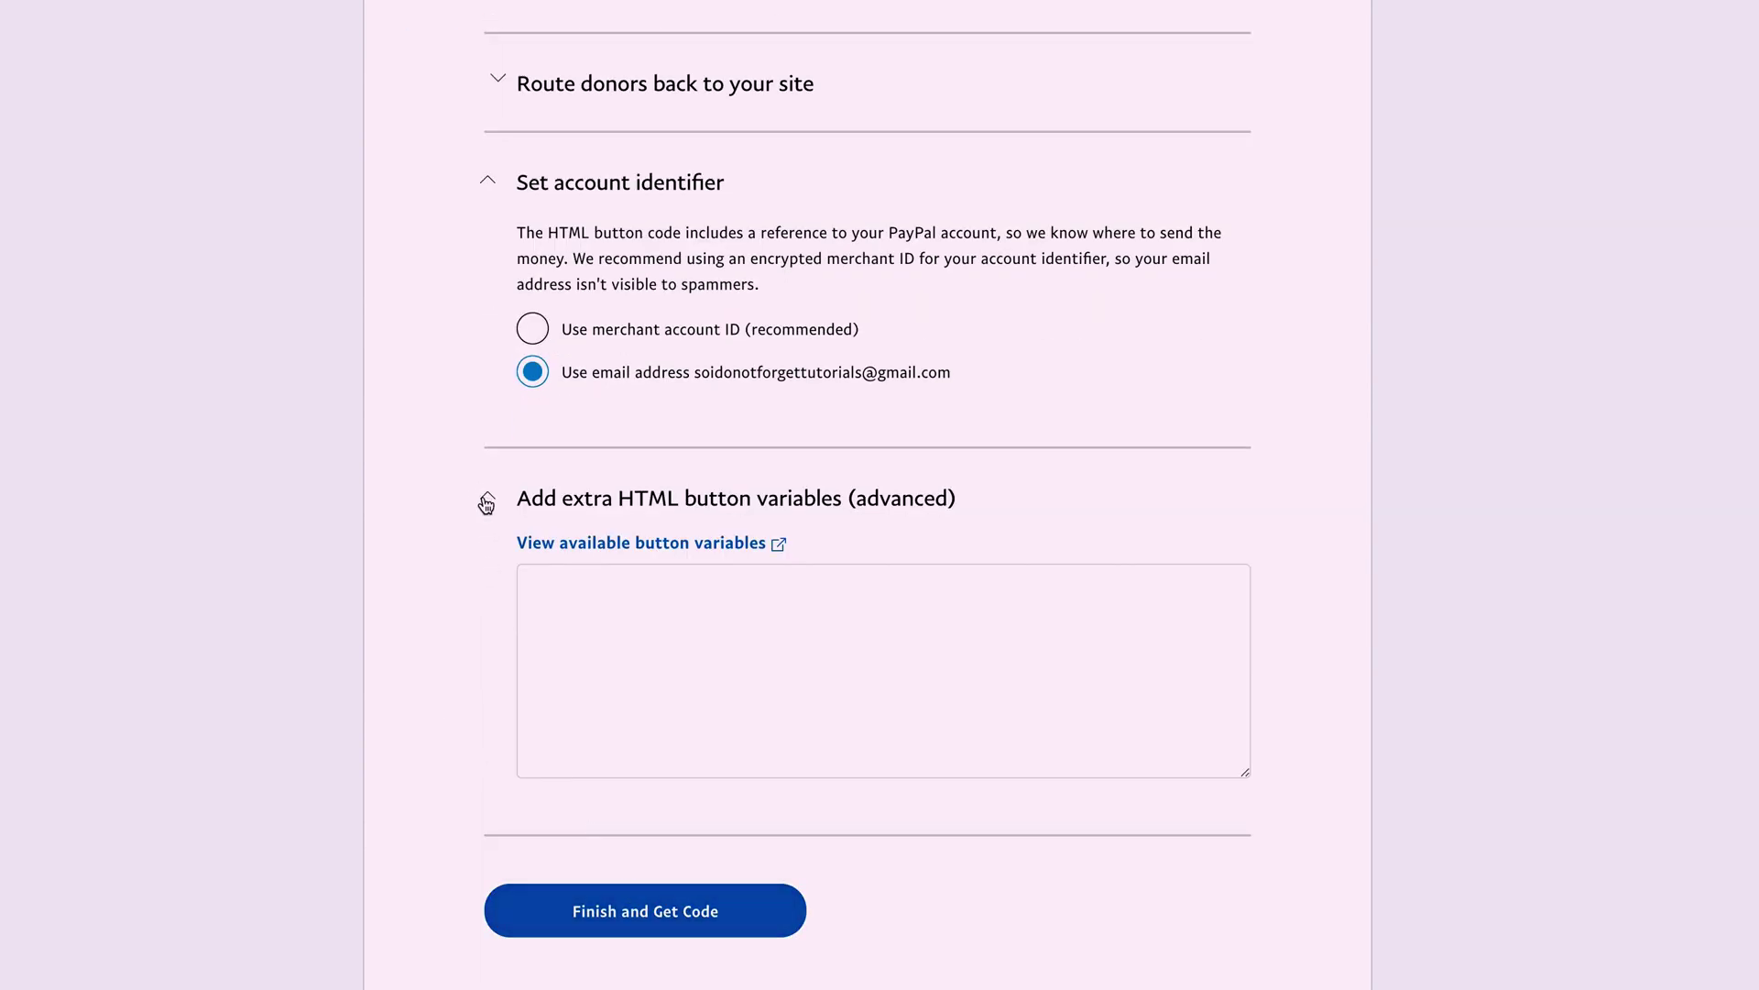
{"action": "left_click", "coordinate": [487, 504]}
{"action": "left_click", "coordinate": [492, 202]}
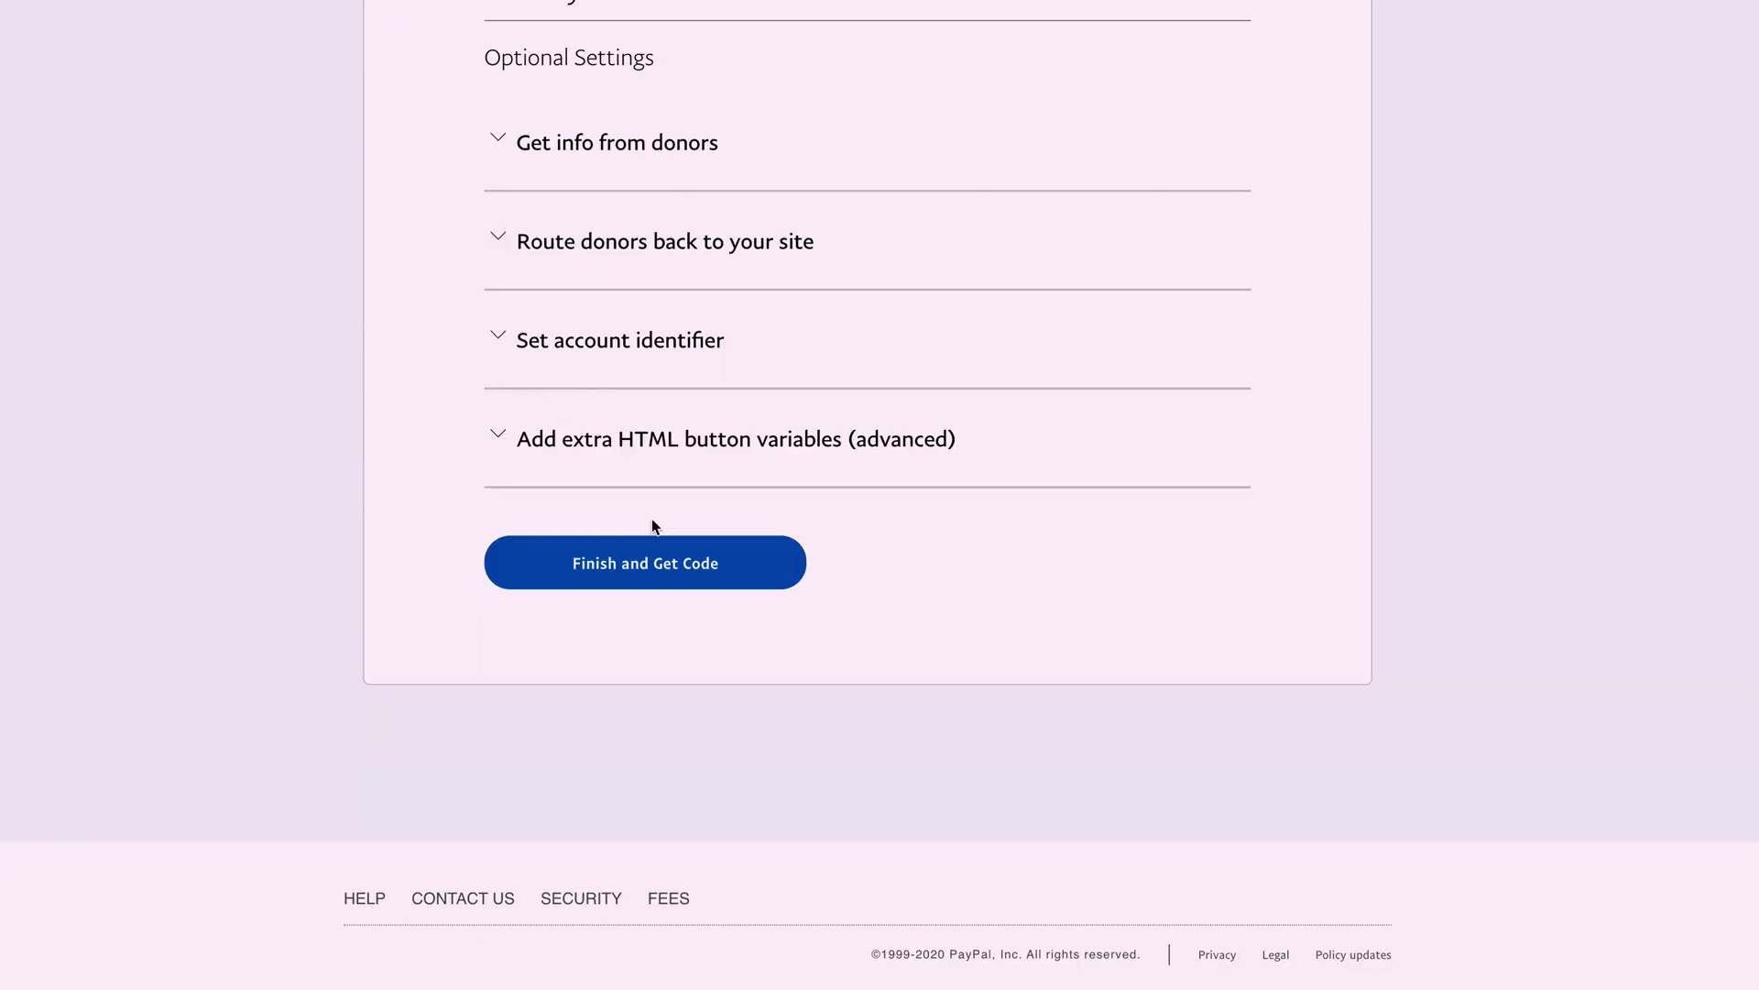
- Finish the button and select the full link on its Shareable URL tab
{"action": "left_click", "coordinate": [657, 578]}
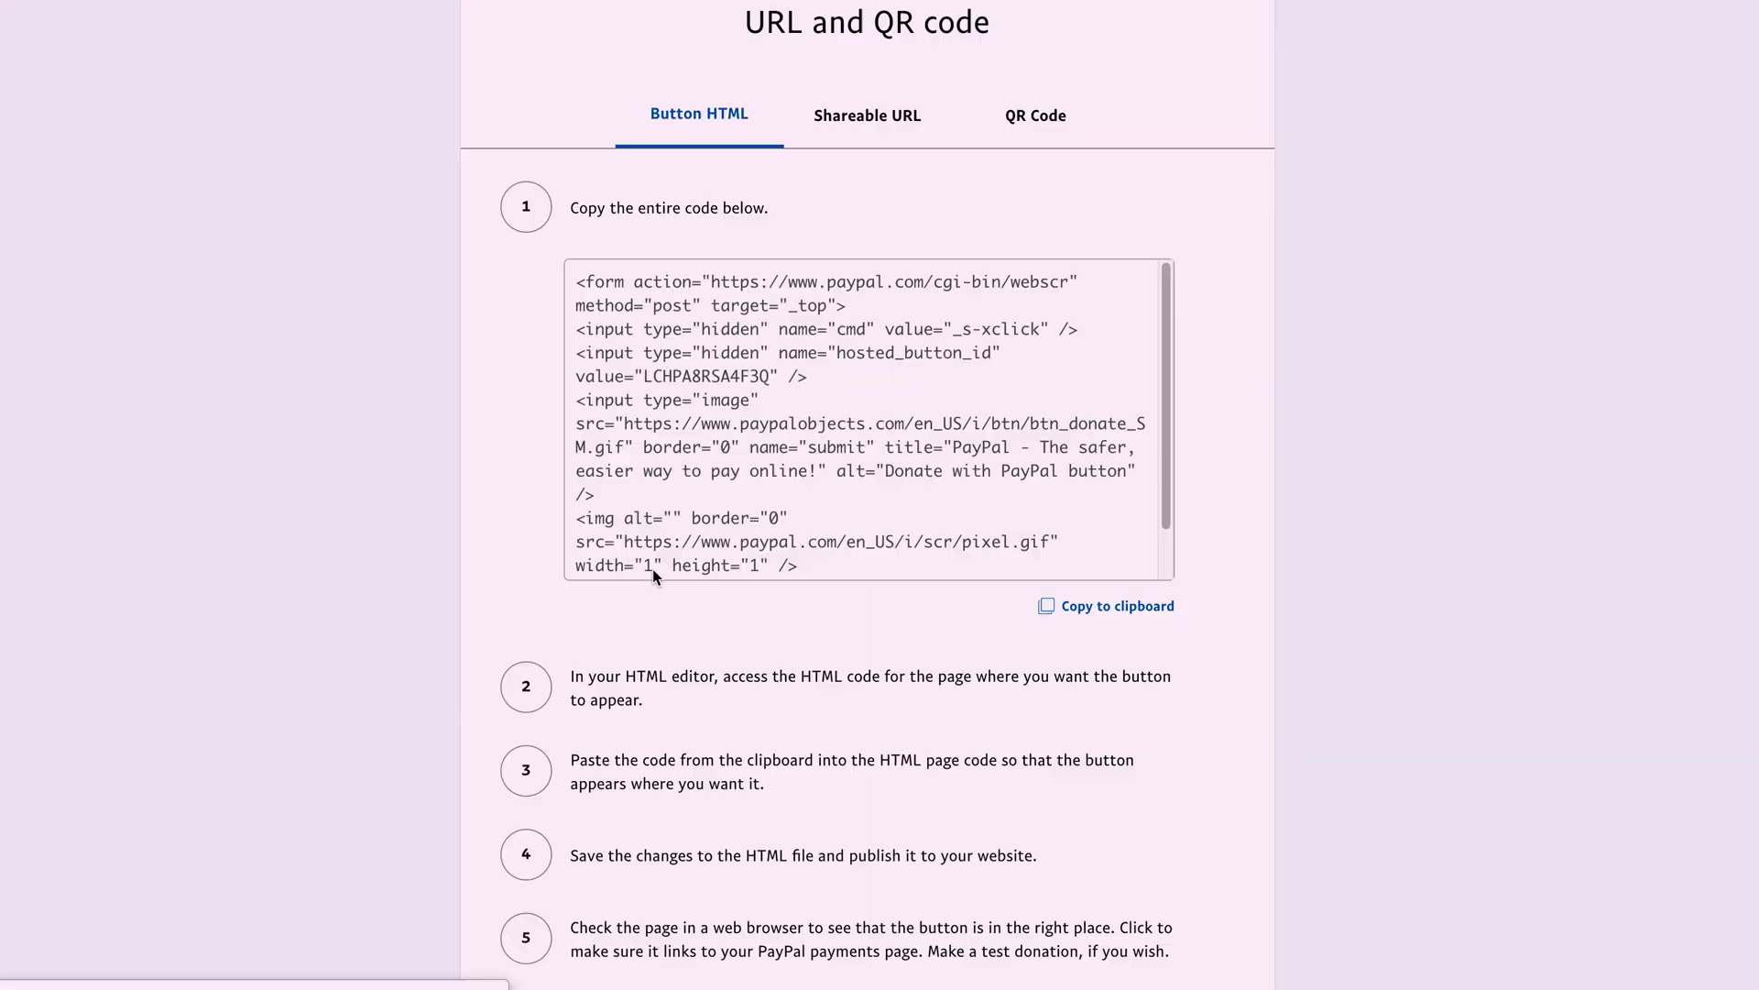
{"action": "scroll", "coordinate": [1353, 514], "scroll_direction": "down", "scroll_amount": 2}
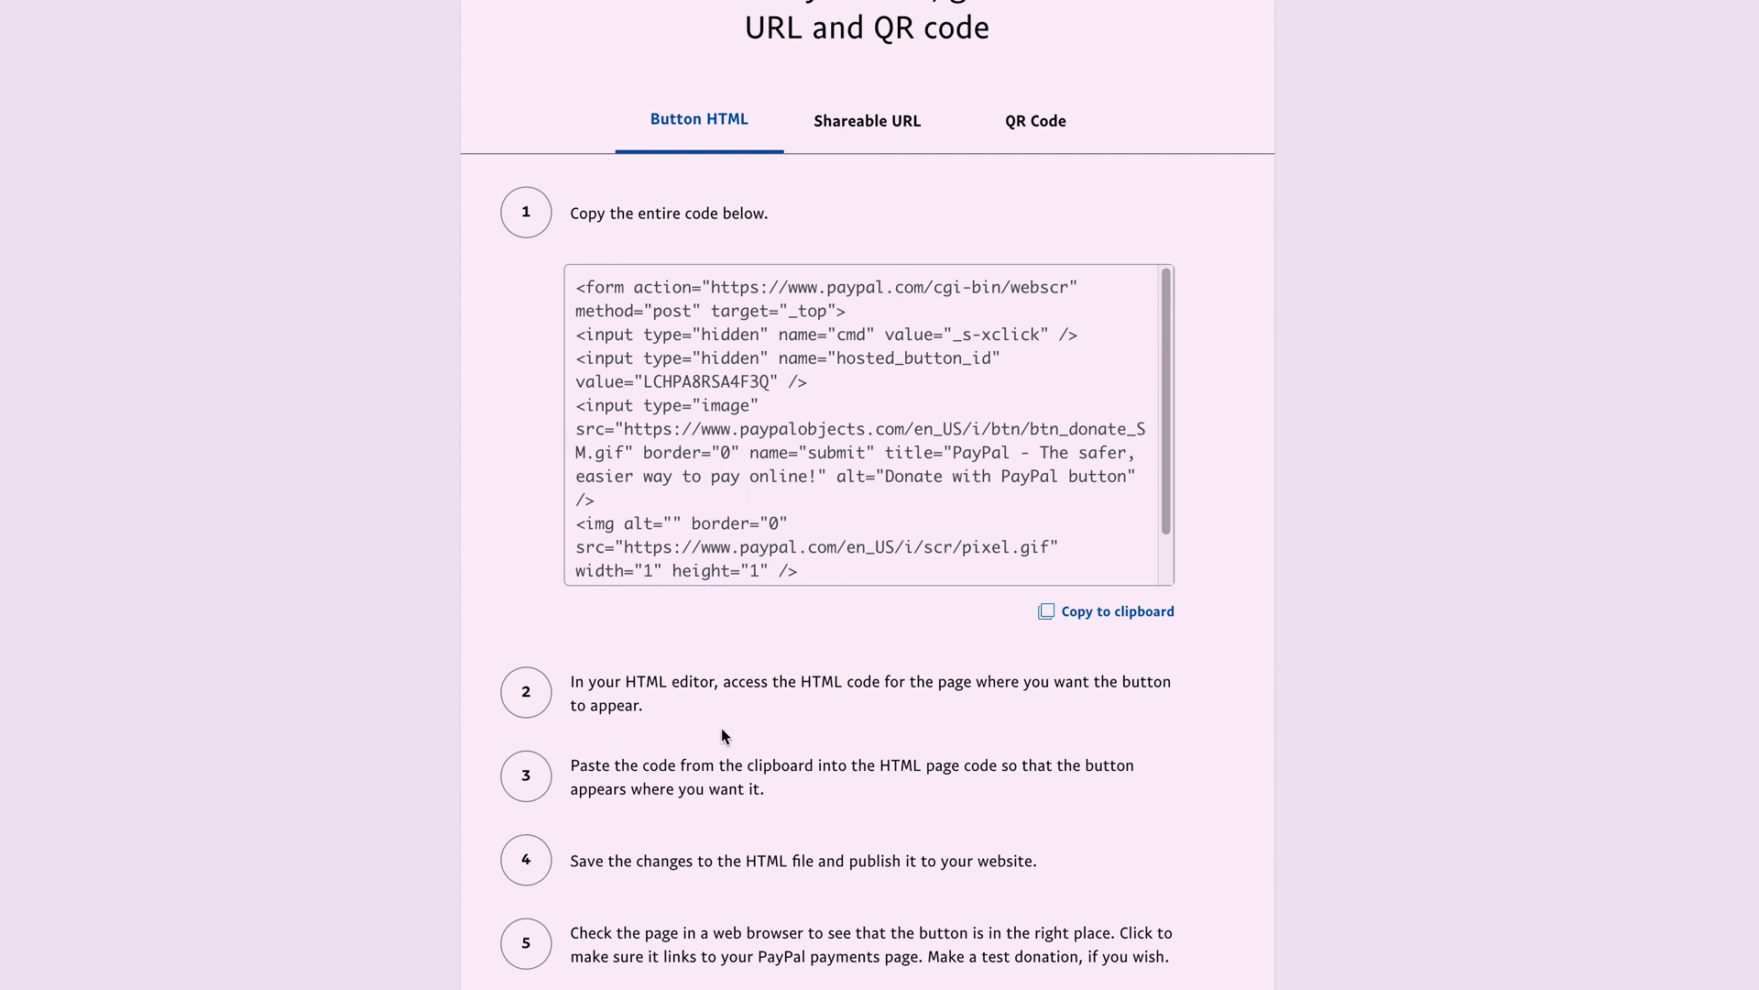
{"action": "scroll", "coordinate": [751, 749], "scroll_direction": "down", "scroll_amount": 1}
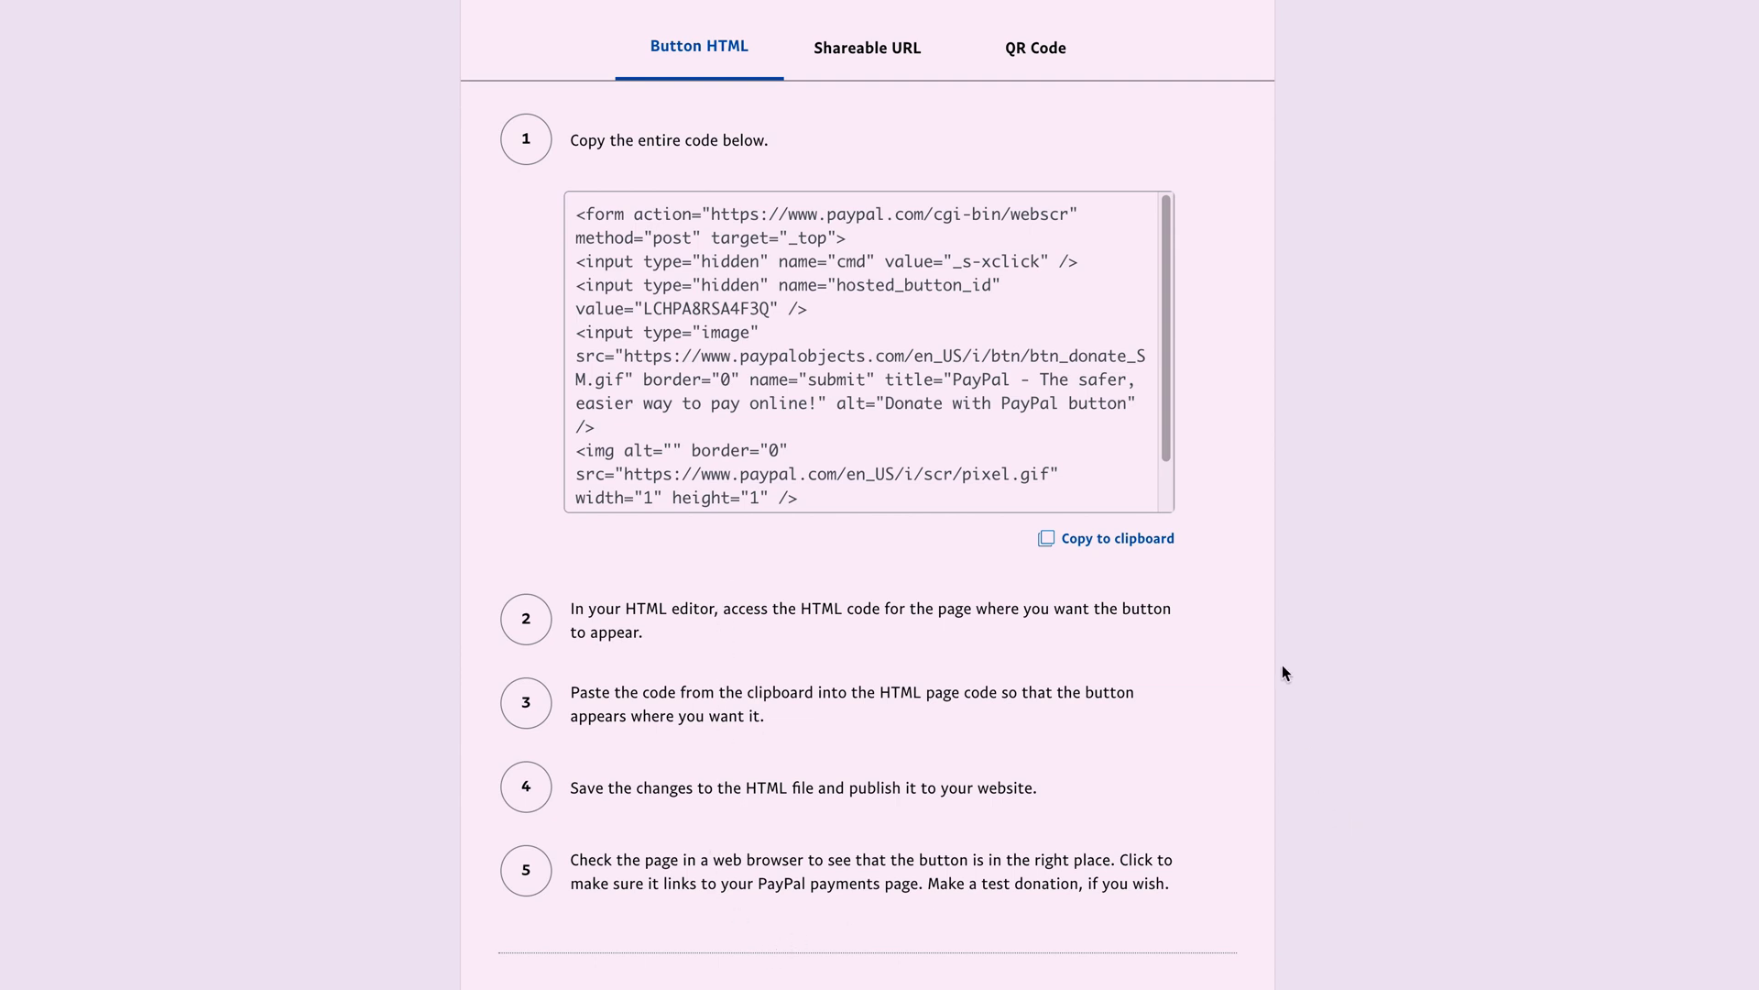
{"action": "scroll", "coordinate": [1282, 664], "scroll_direction": "up", "scroll_amount": 3}
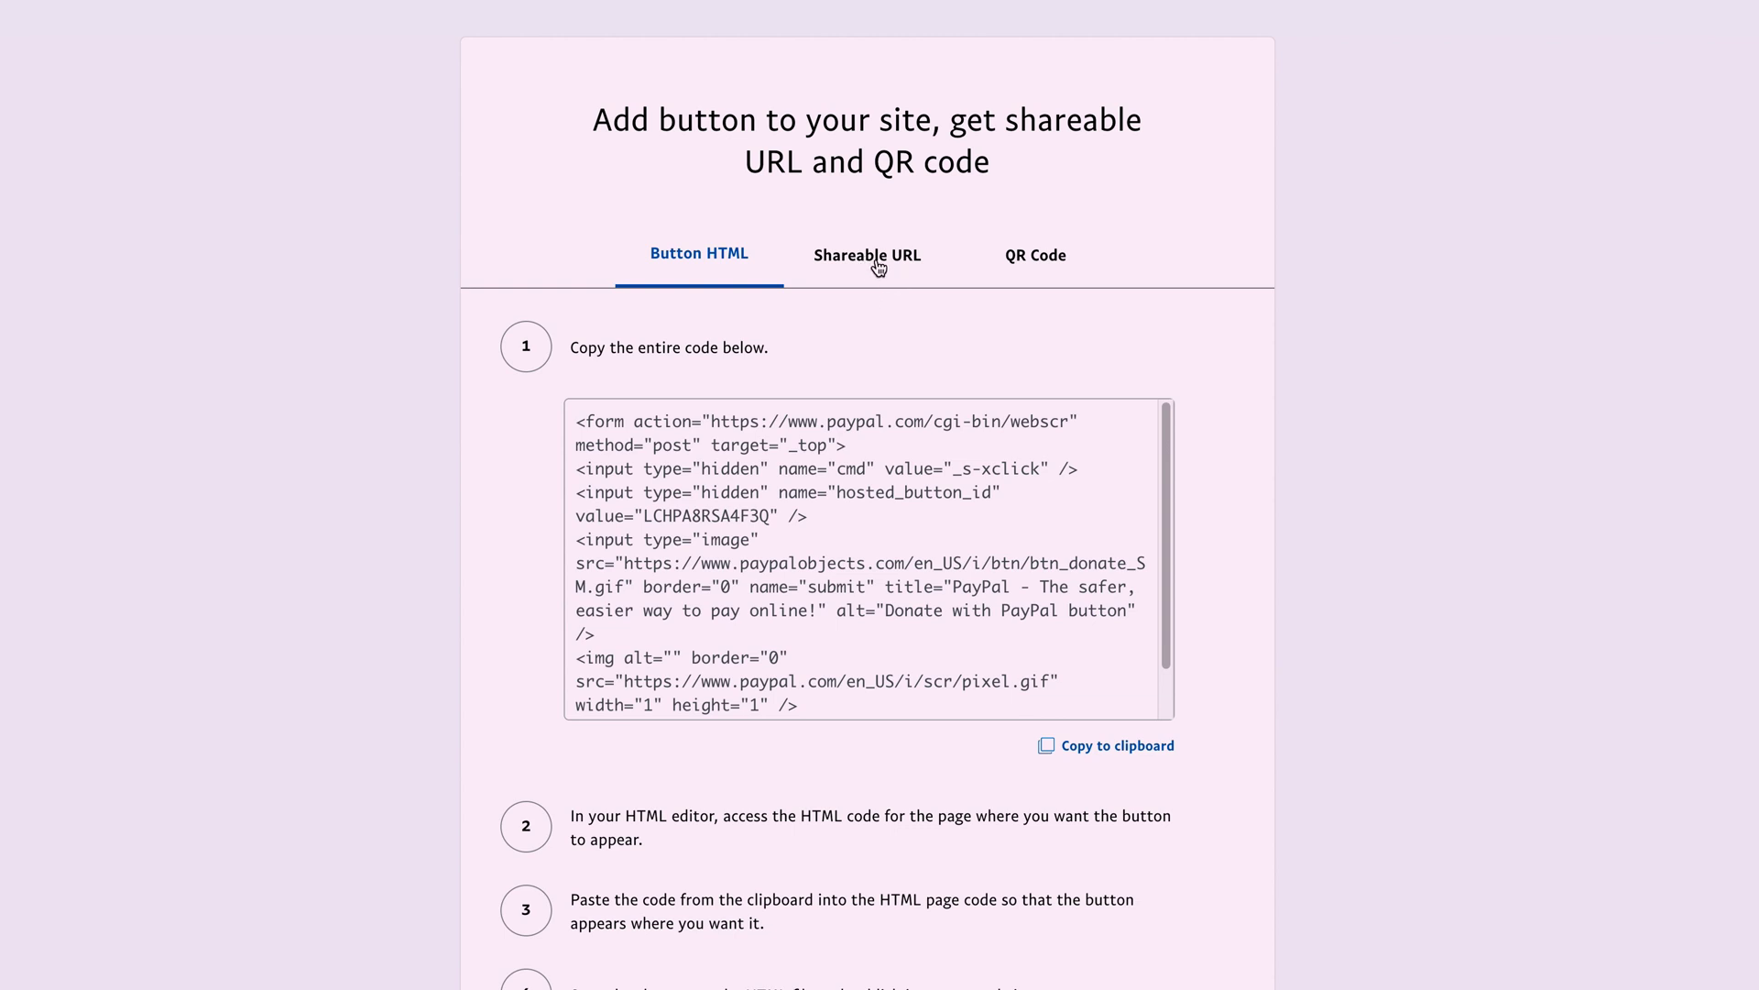
{"action": "left_click", "coordinate": [876, 265]}
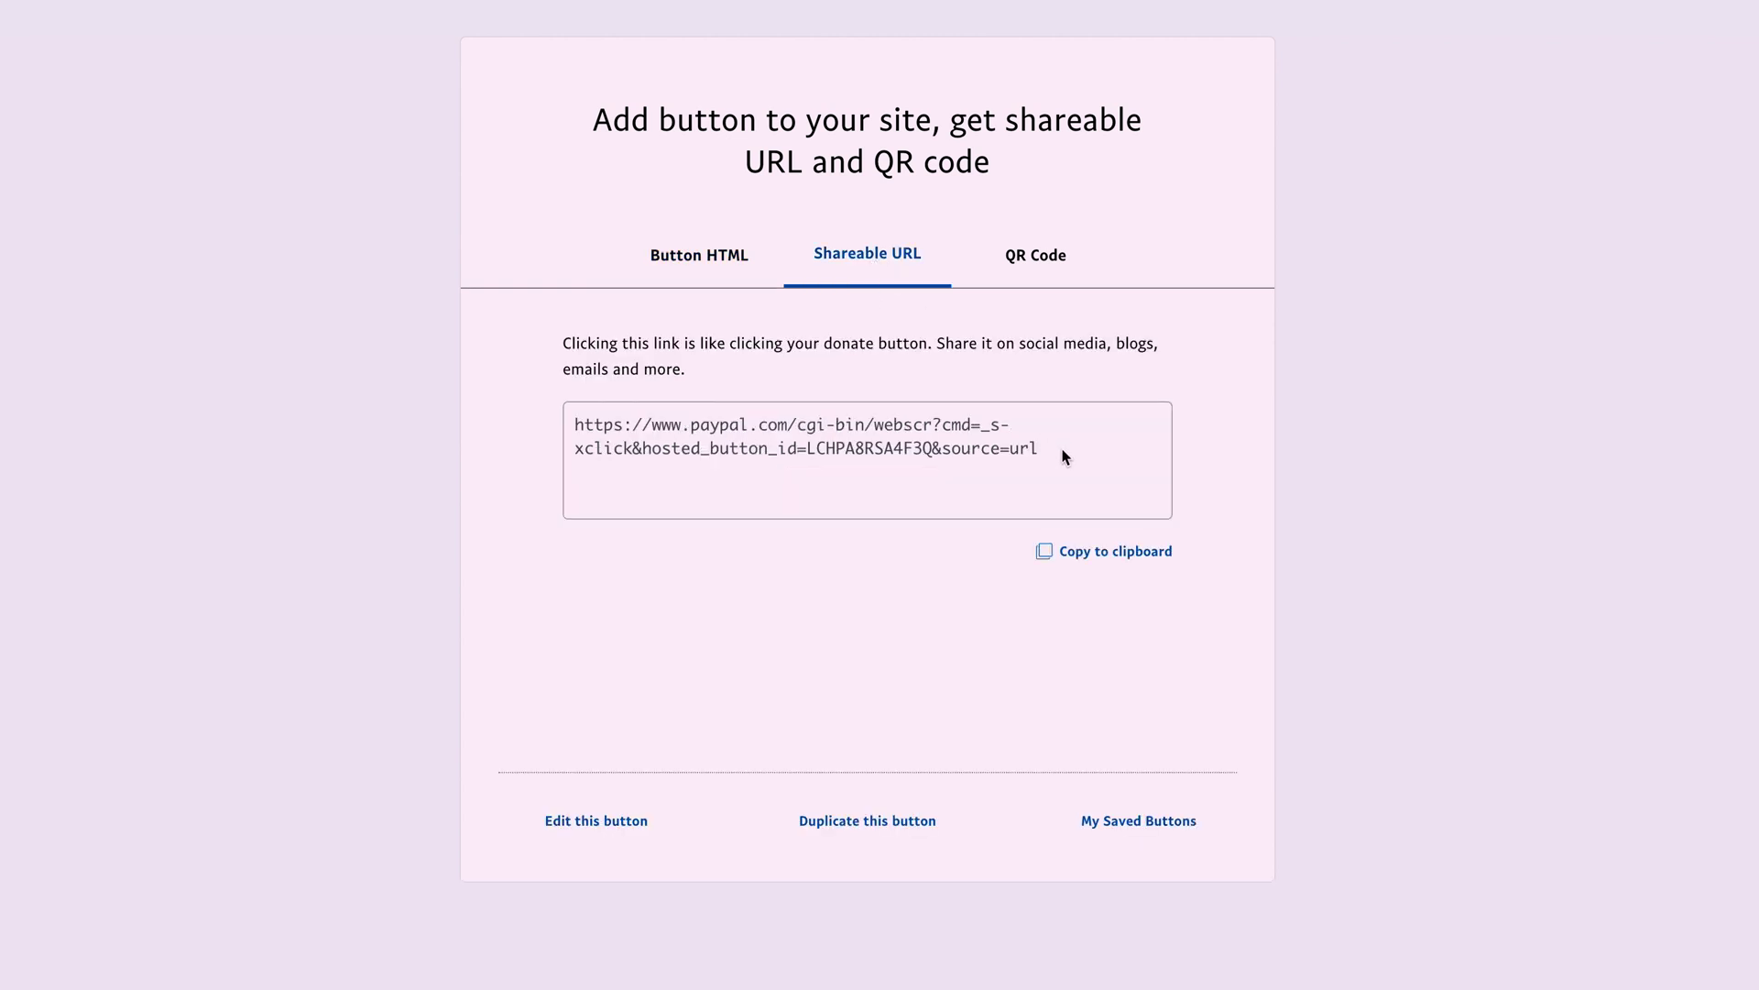
{"action": "left_click_drag", "start_coordinate": [1063, 455], "coordinate": [559, 431]}
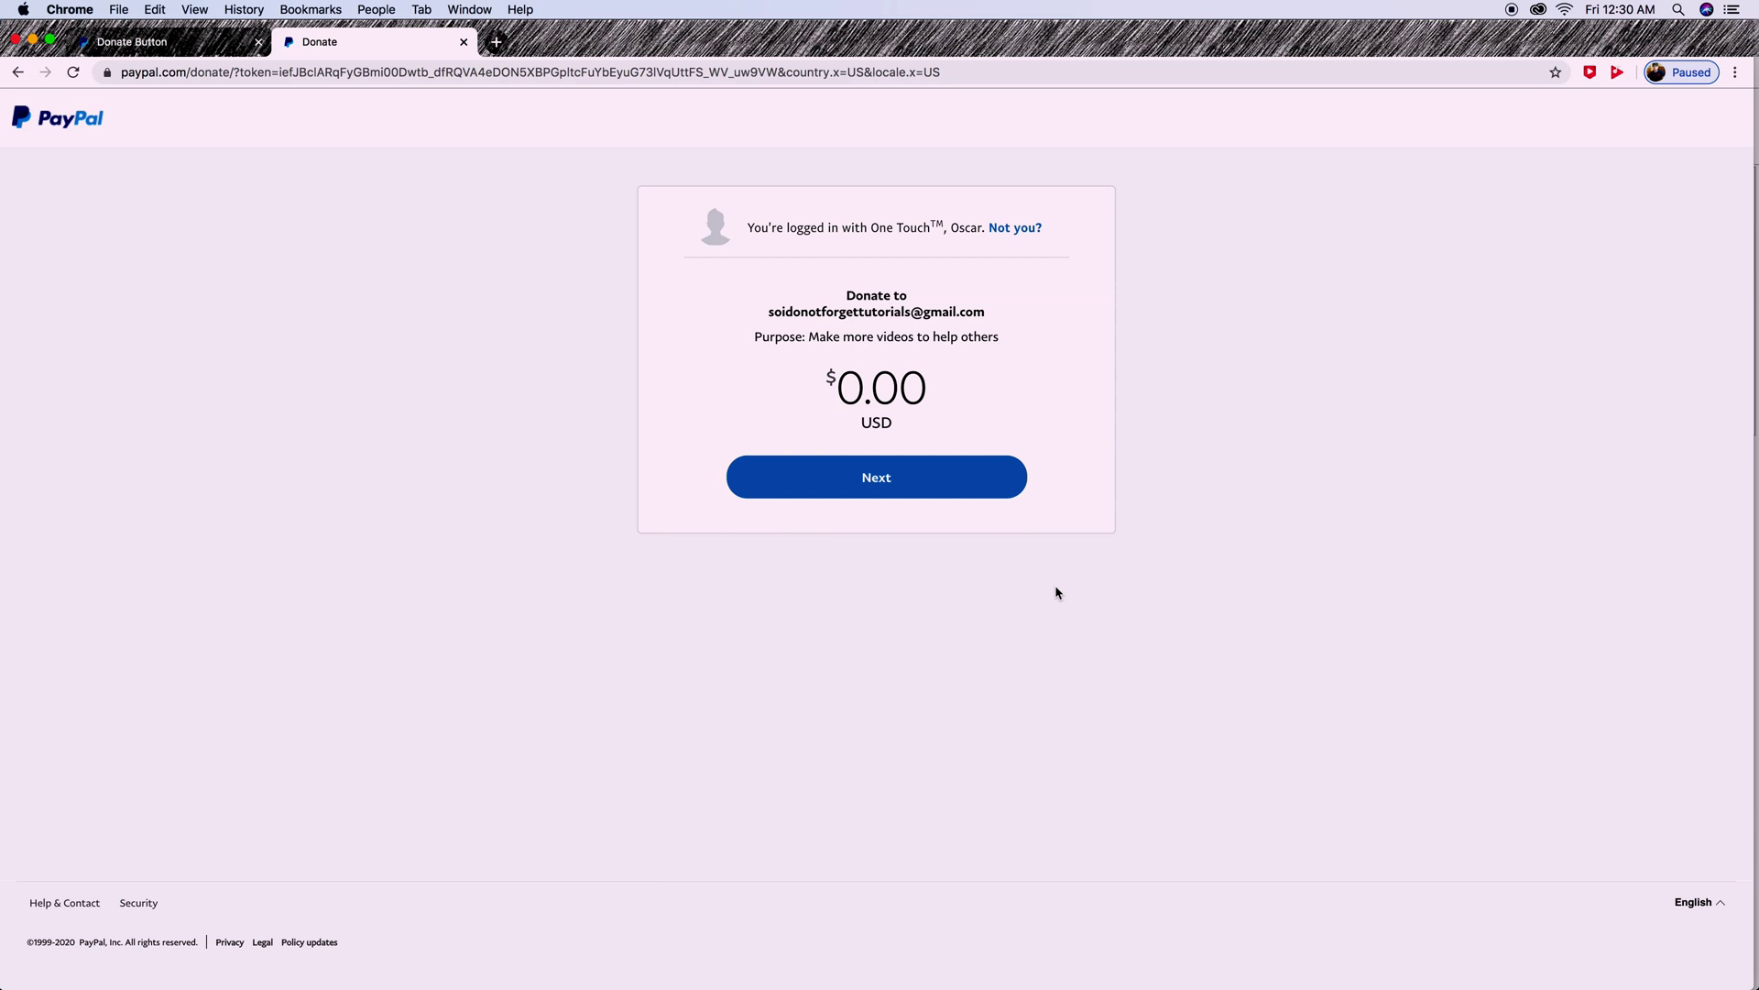
- Try a 20.00 USD donation on the link and dismiss the can't-send-to-yourself warning
{"action": "type", "text": "20.00"}
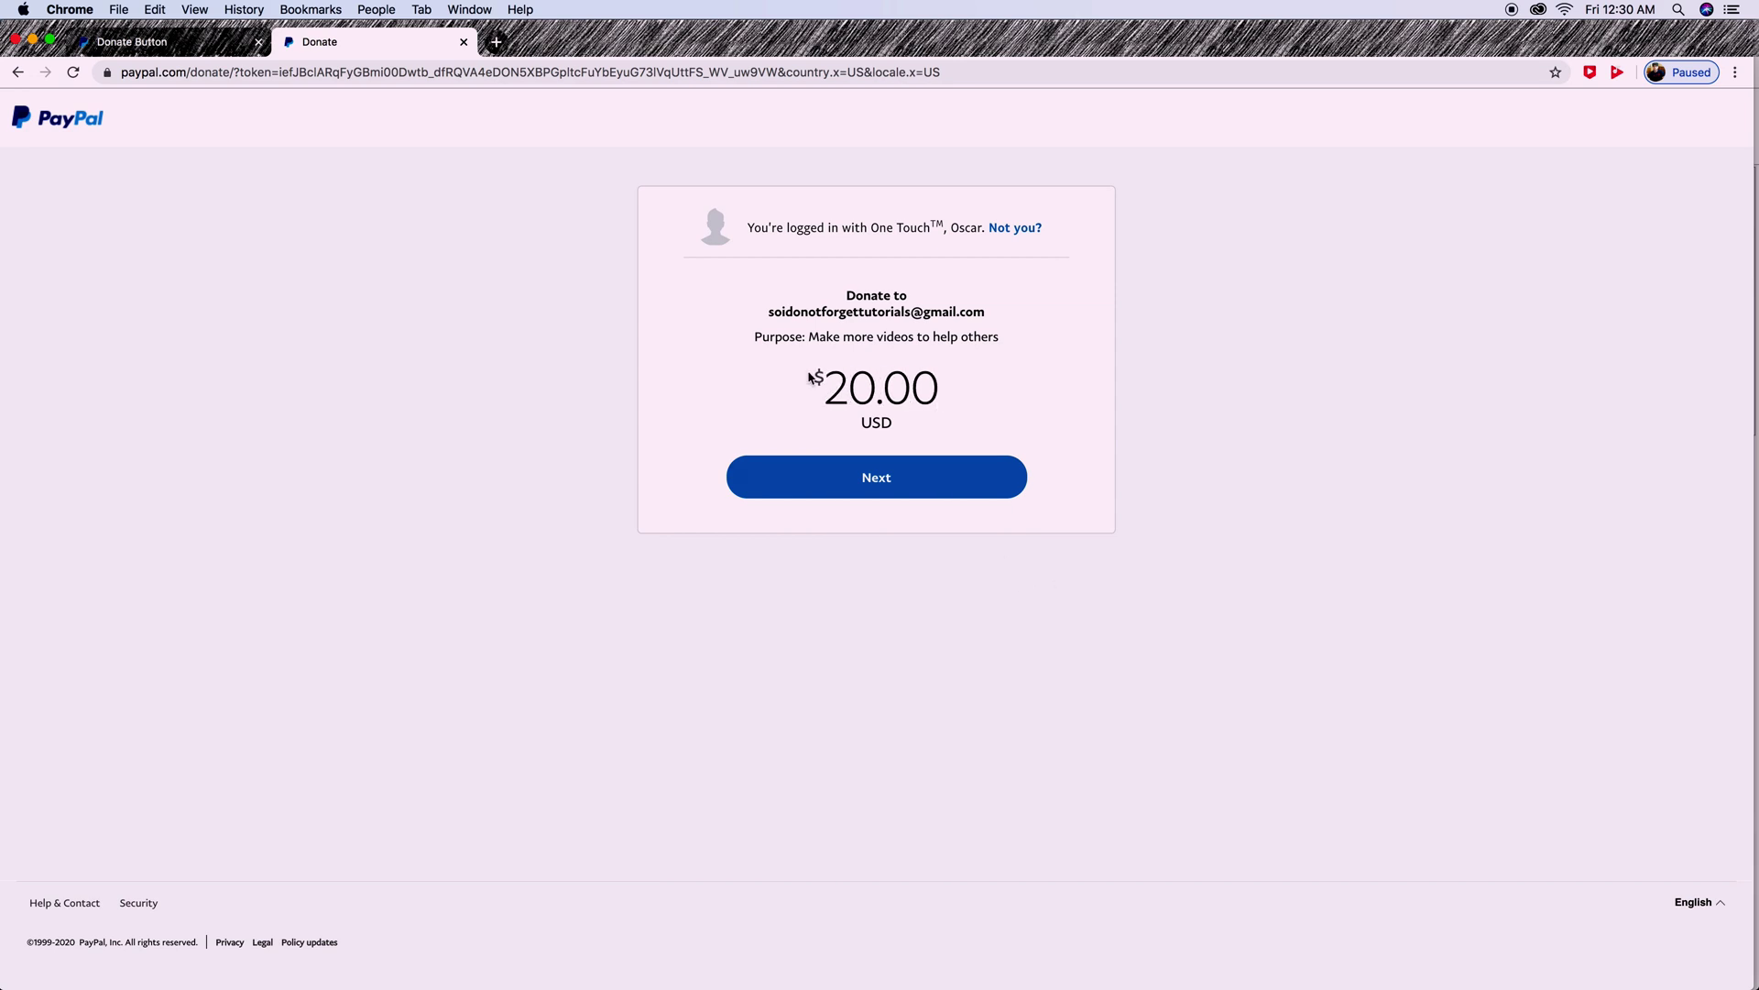
{"action": "left_click", "coordinate": [877, 482]}
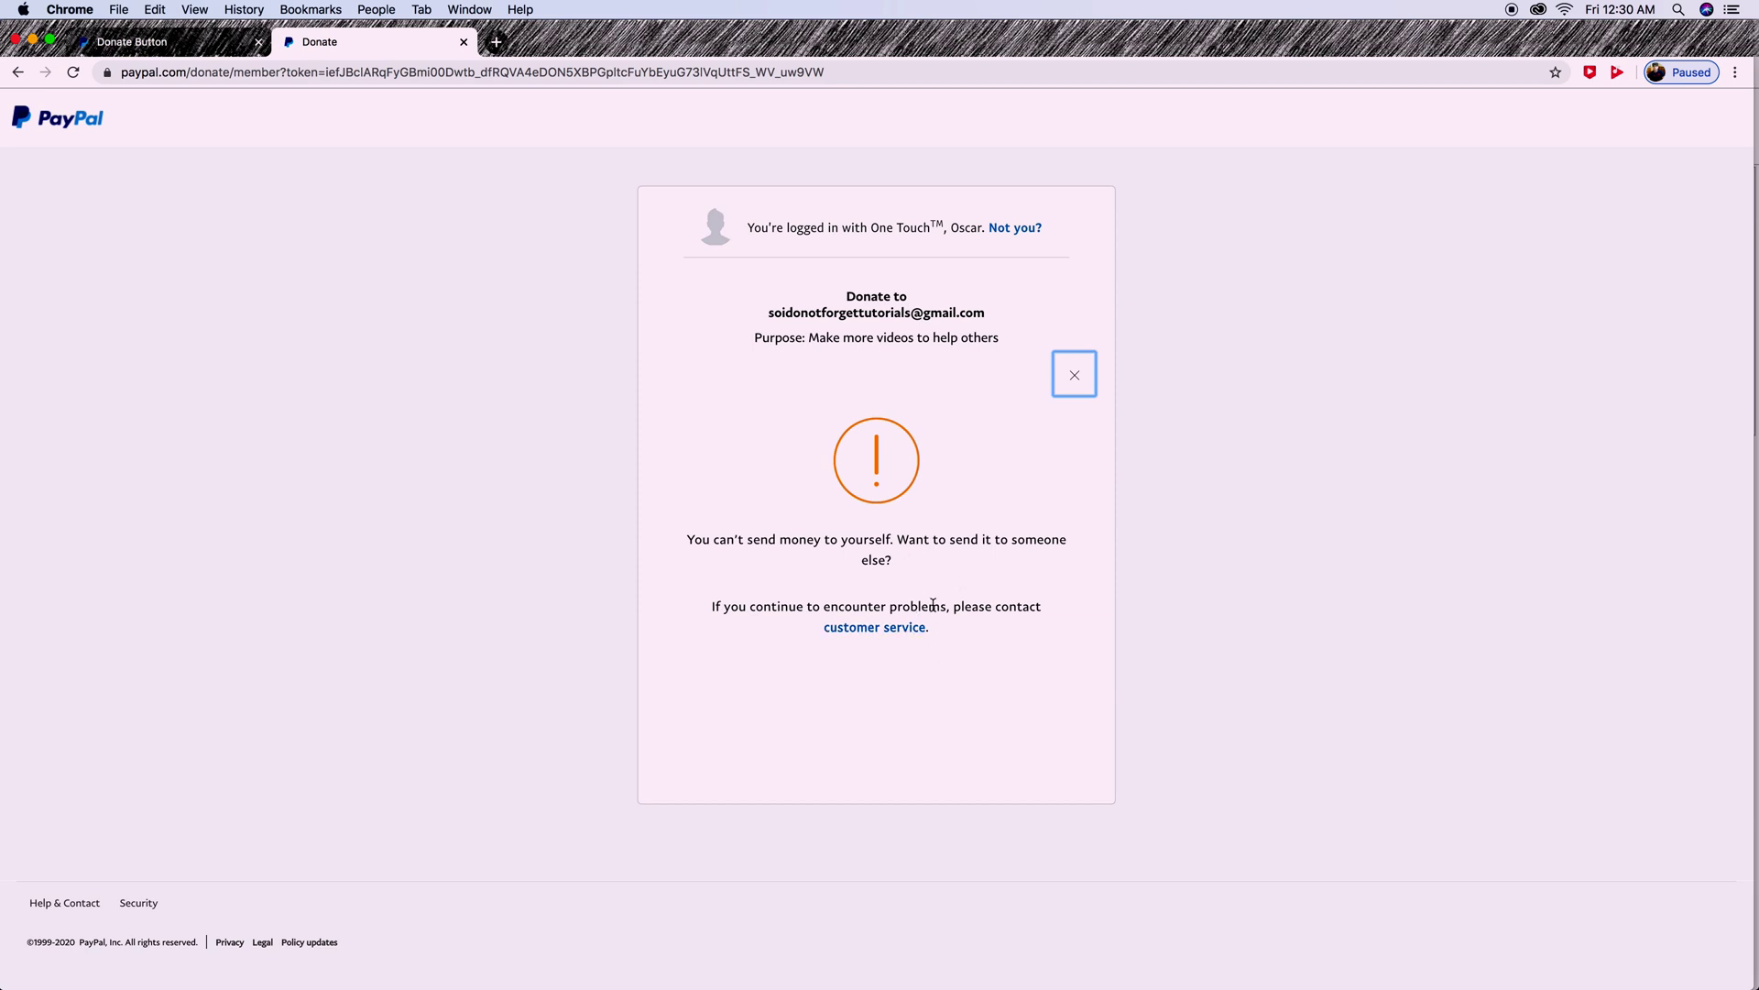
{"action": "left_click", "coordinate": [1072, 377]}
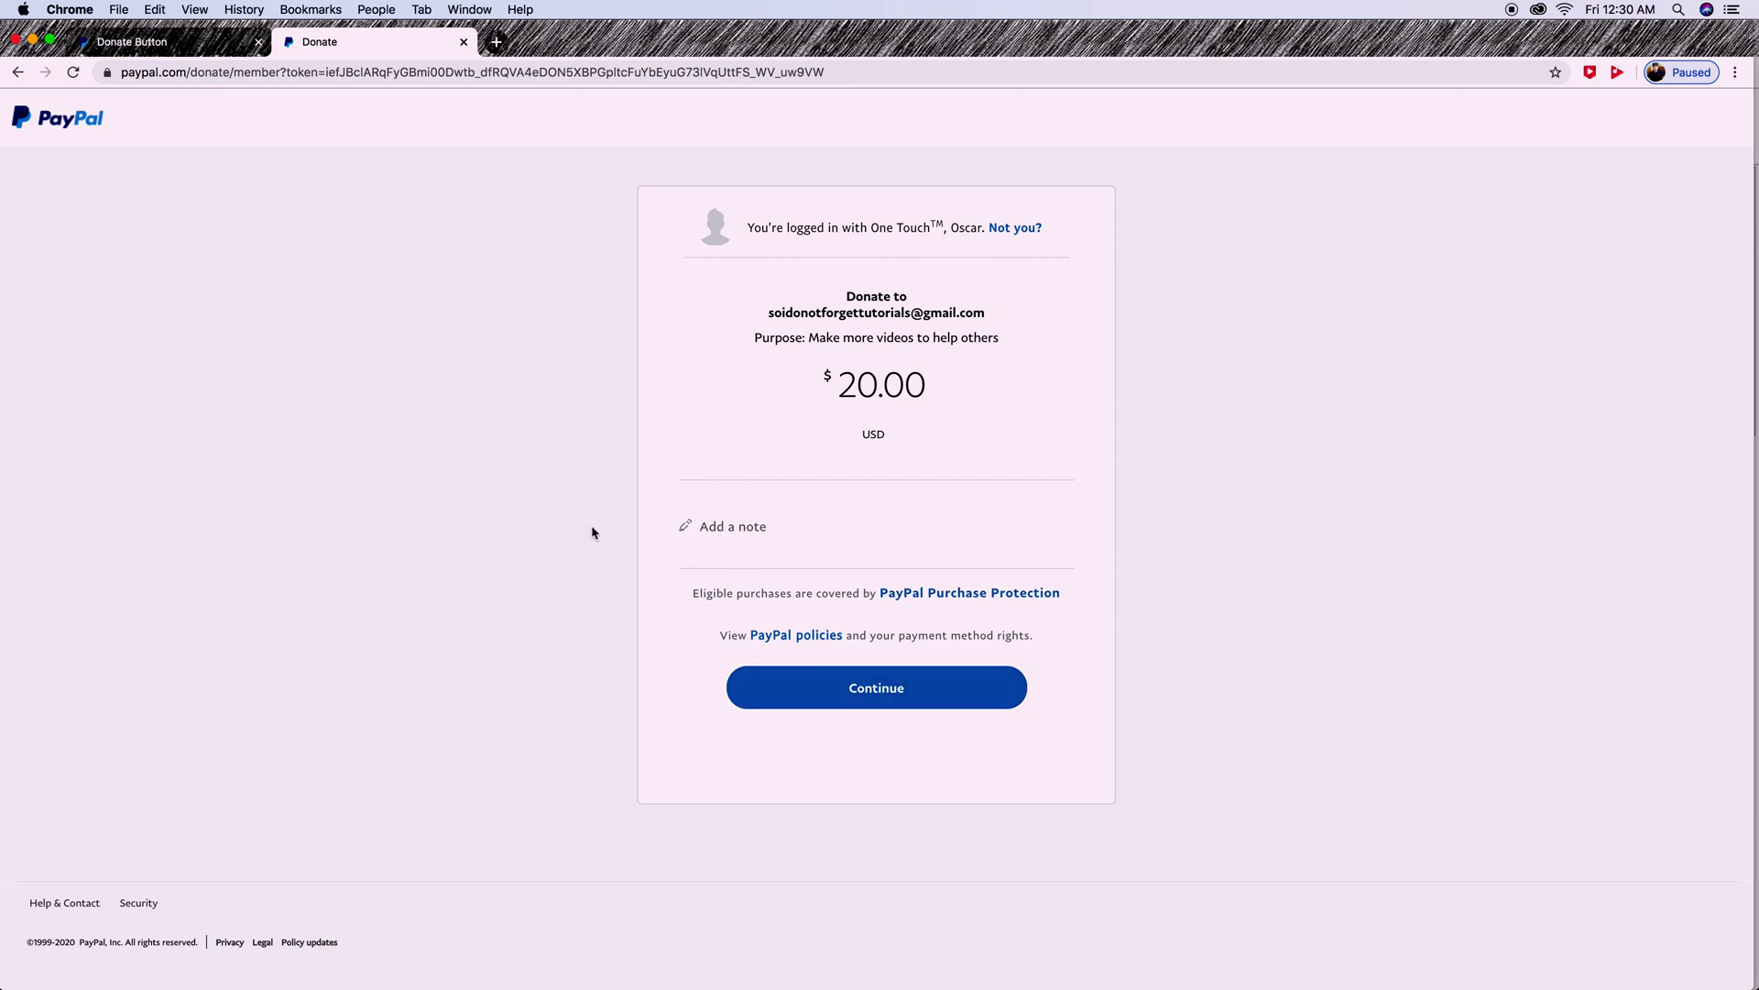
{"action": "left_click", "coordinate": [300, 73]}
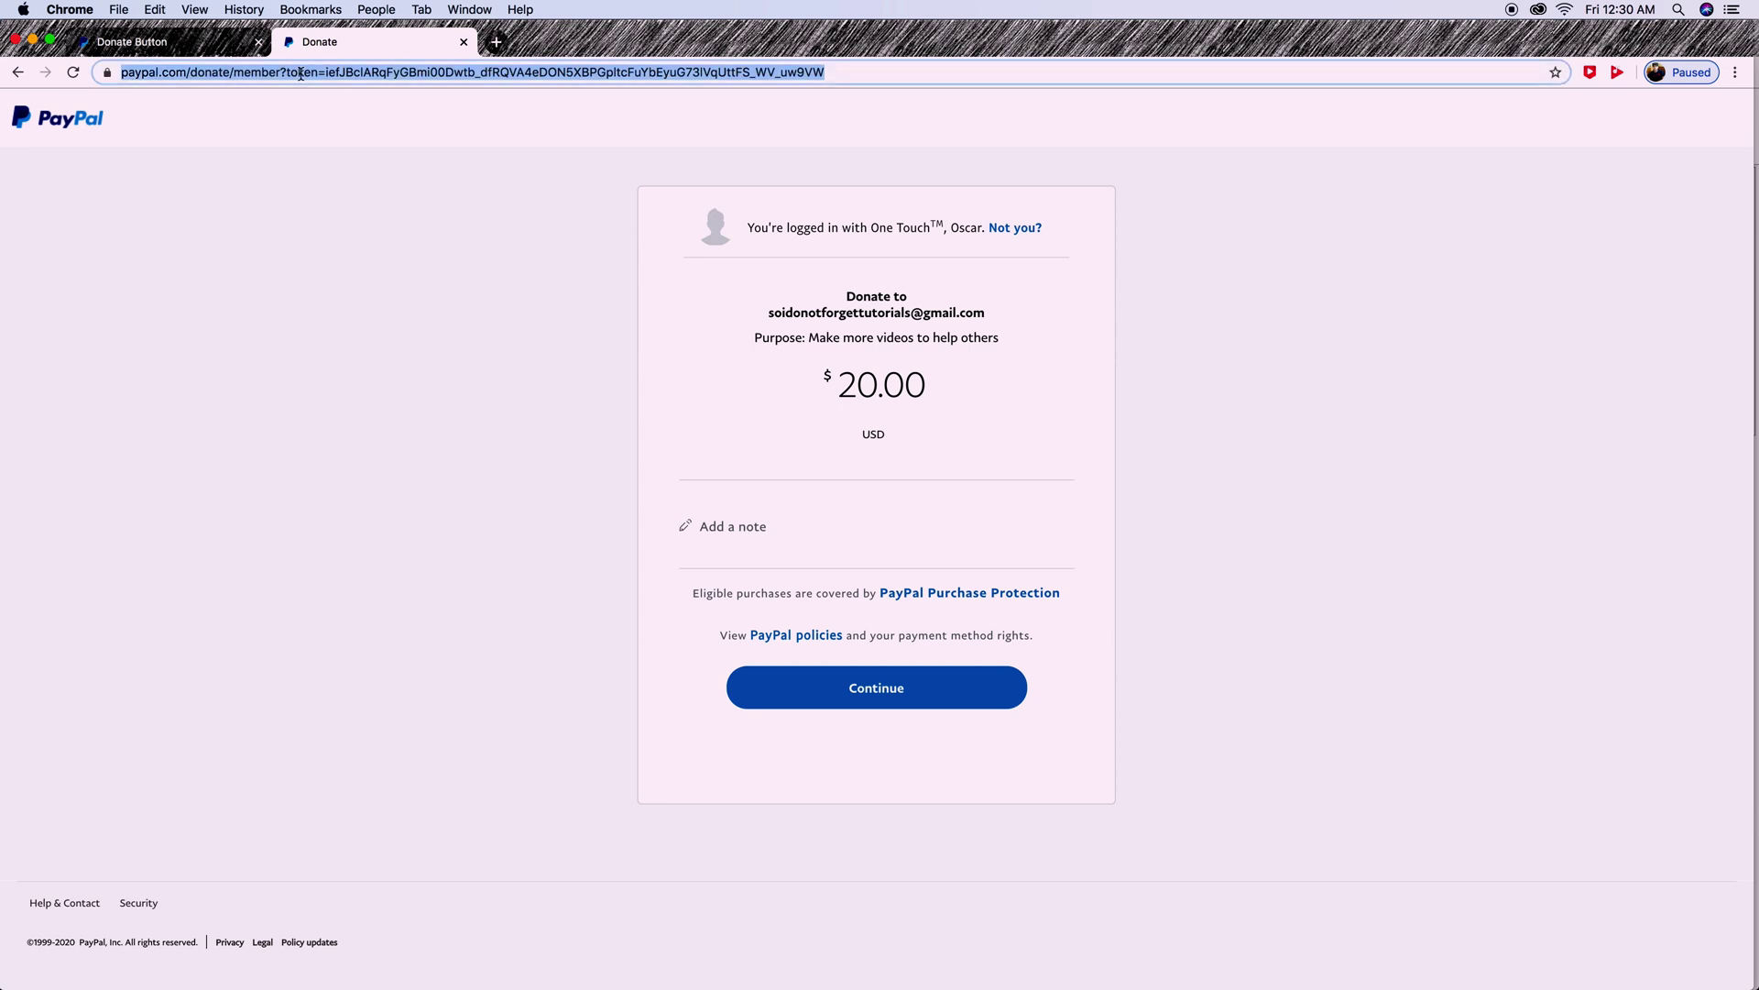
- Open the So I Do Not Forget channel's Maschine MK3 video and expand its description
{"action": "left_click", "coordinate": [496, 41]}
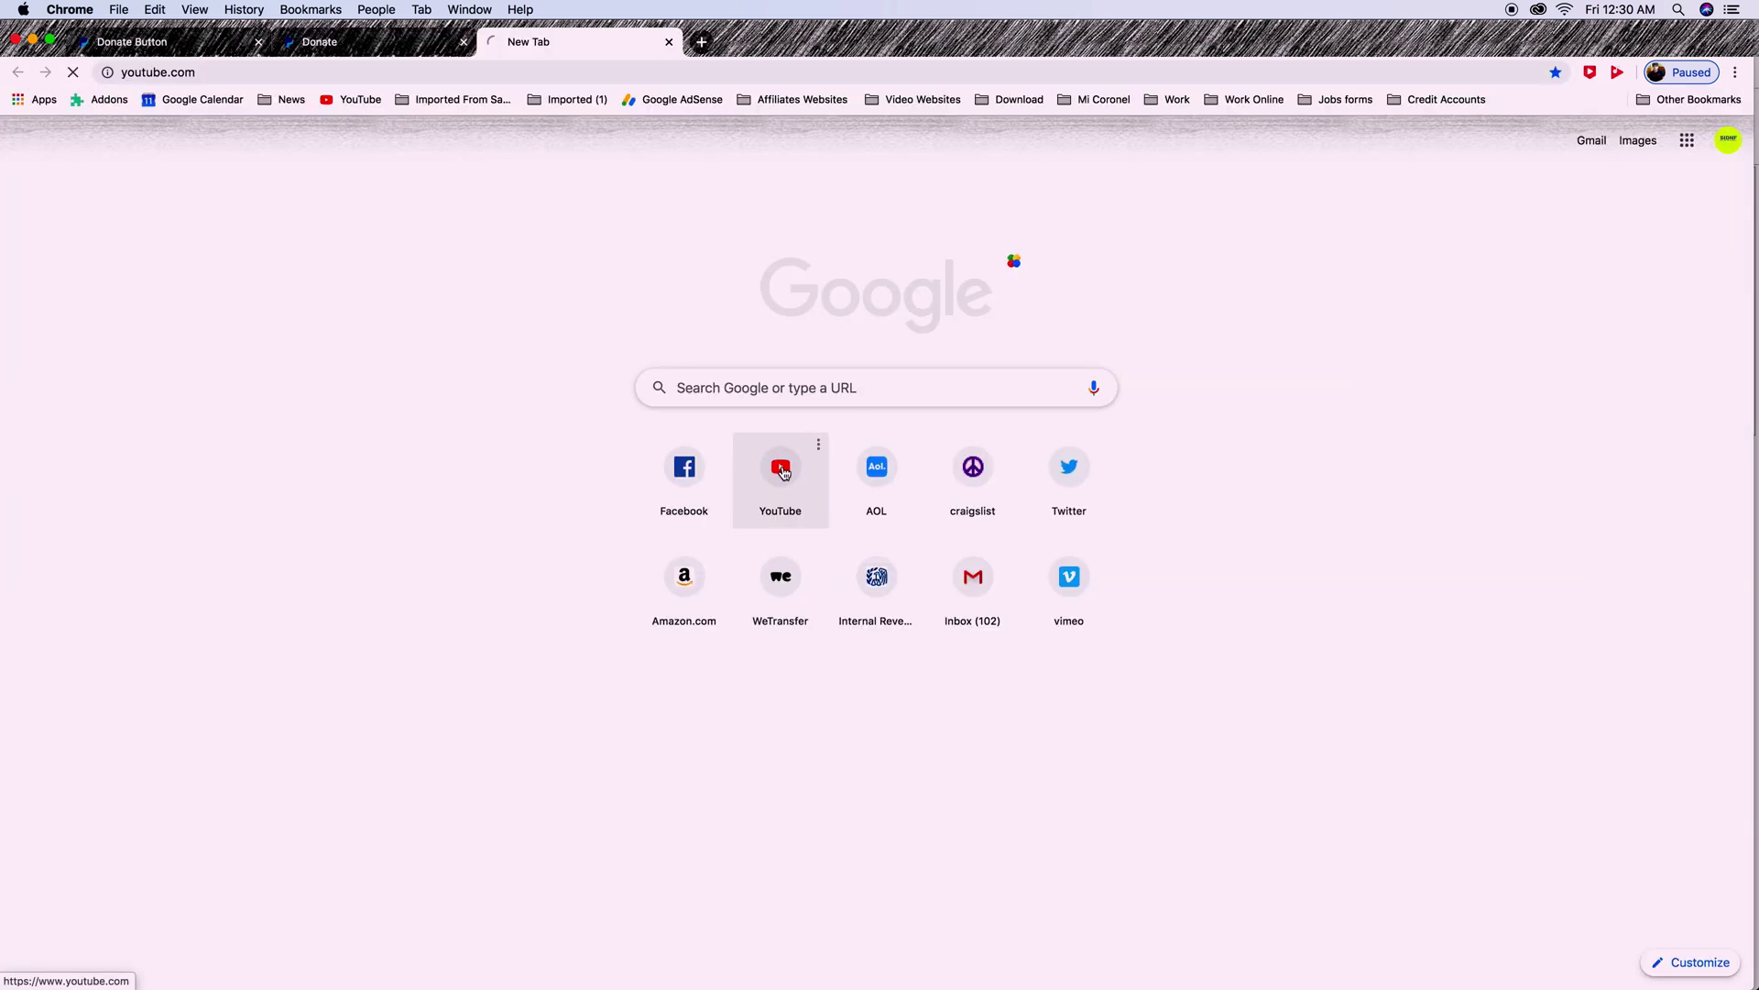
{"action": "left_click", "coordinate": [782, 463]}
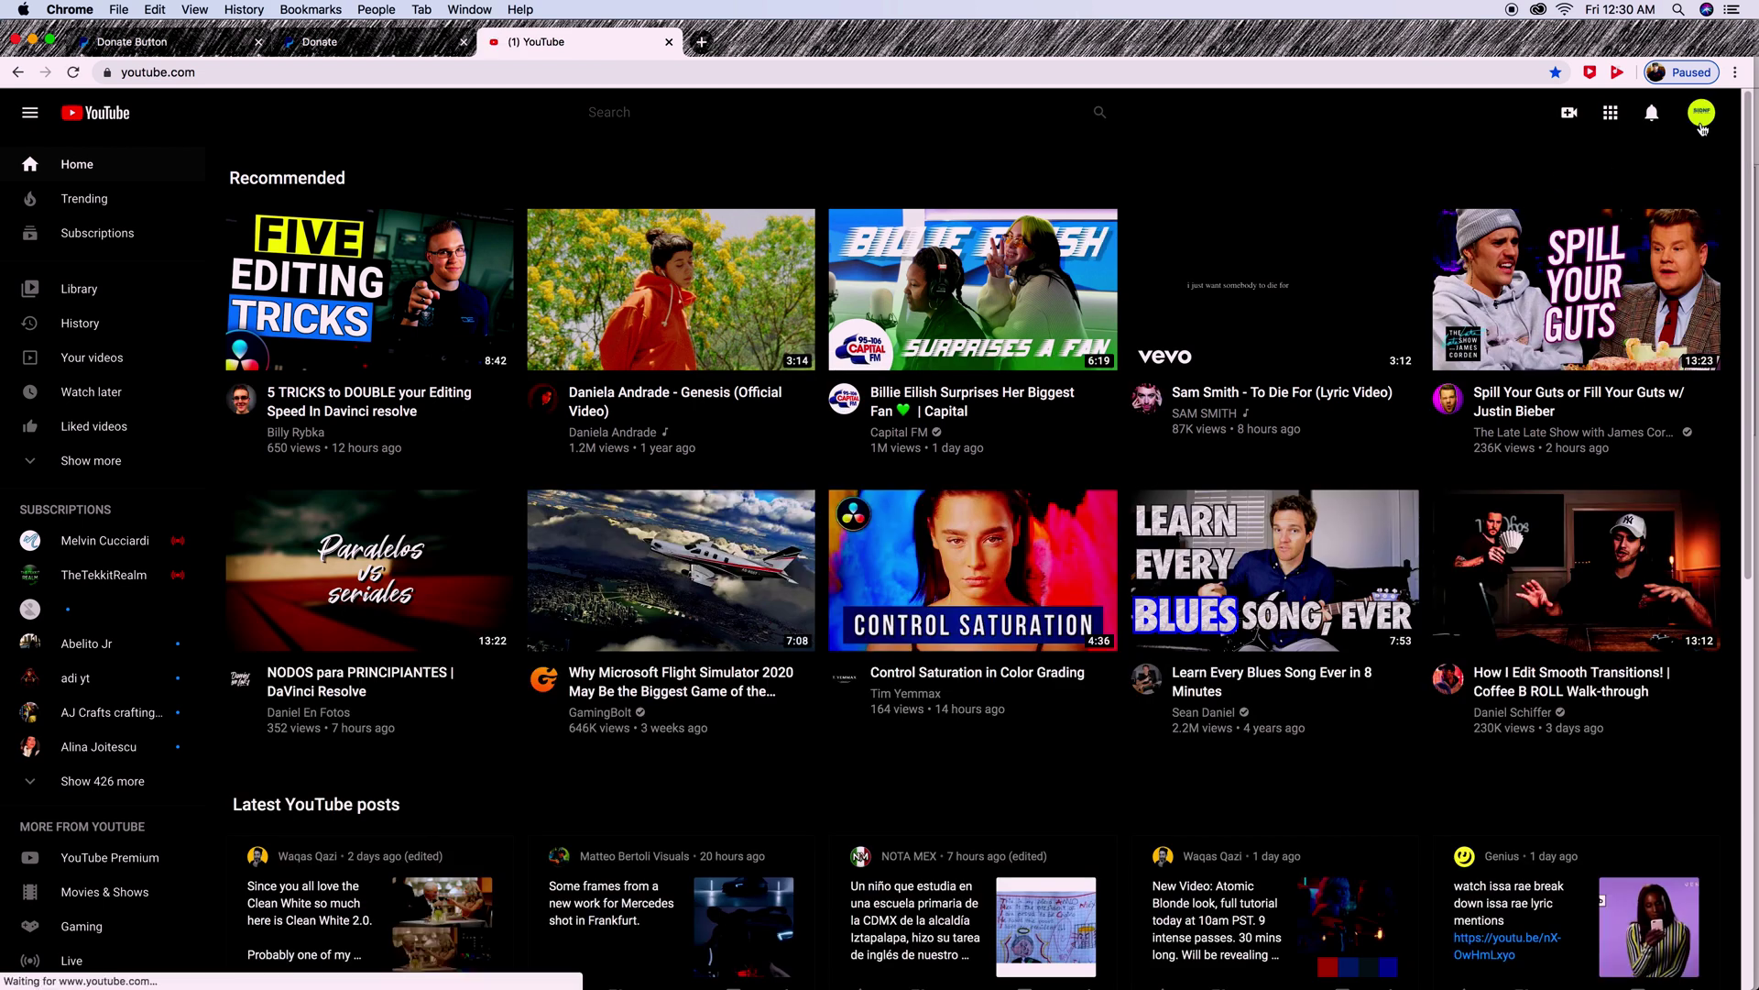
{"action": "left_click", "coordinate": [1702, 113]}
{"action": "left_click", "coordinate": [1560, 242]}
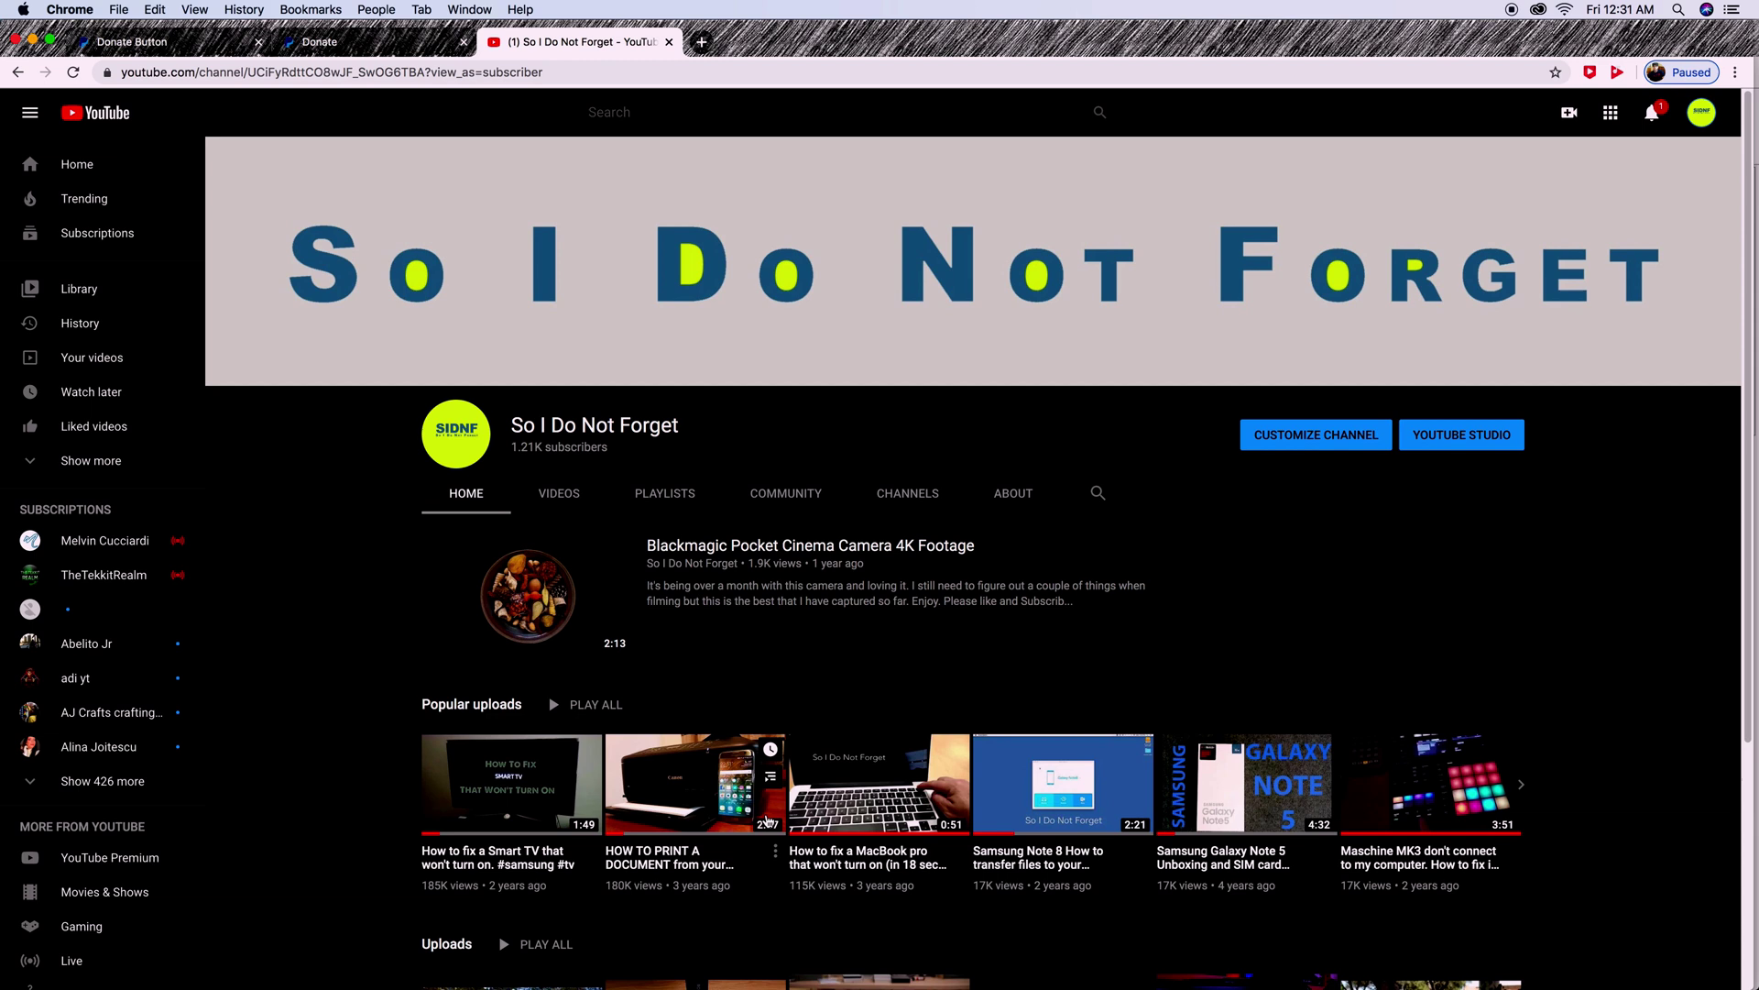
{"action": "left_click", "coordinate": [619, 906]}
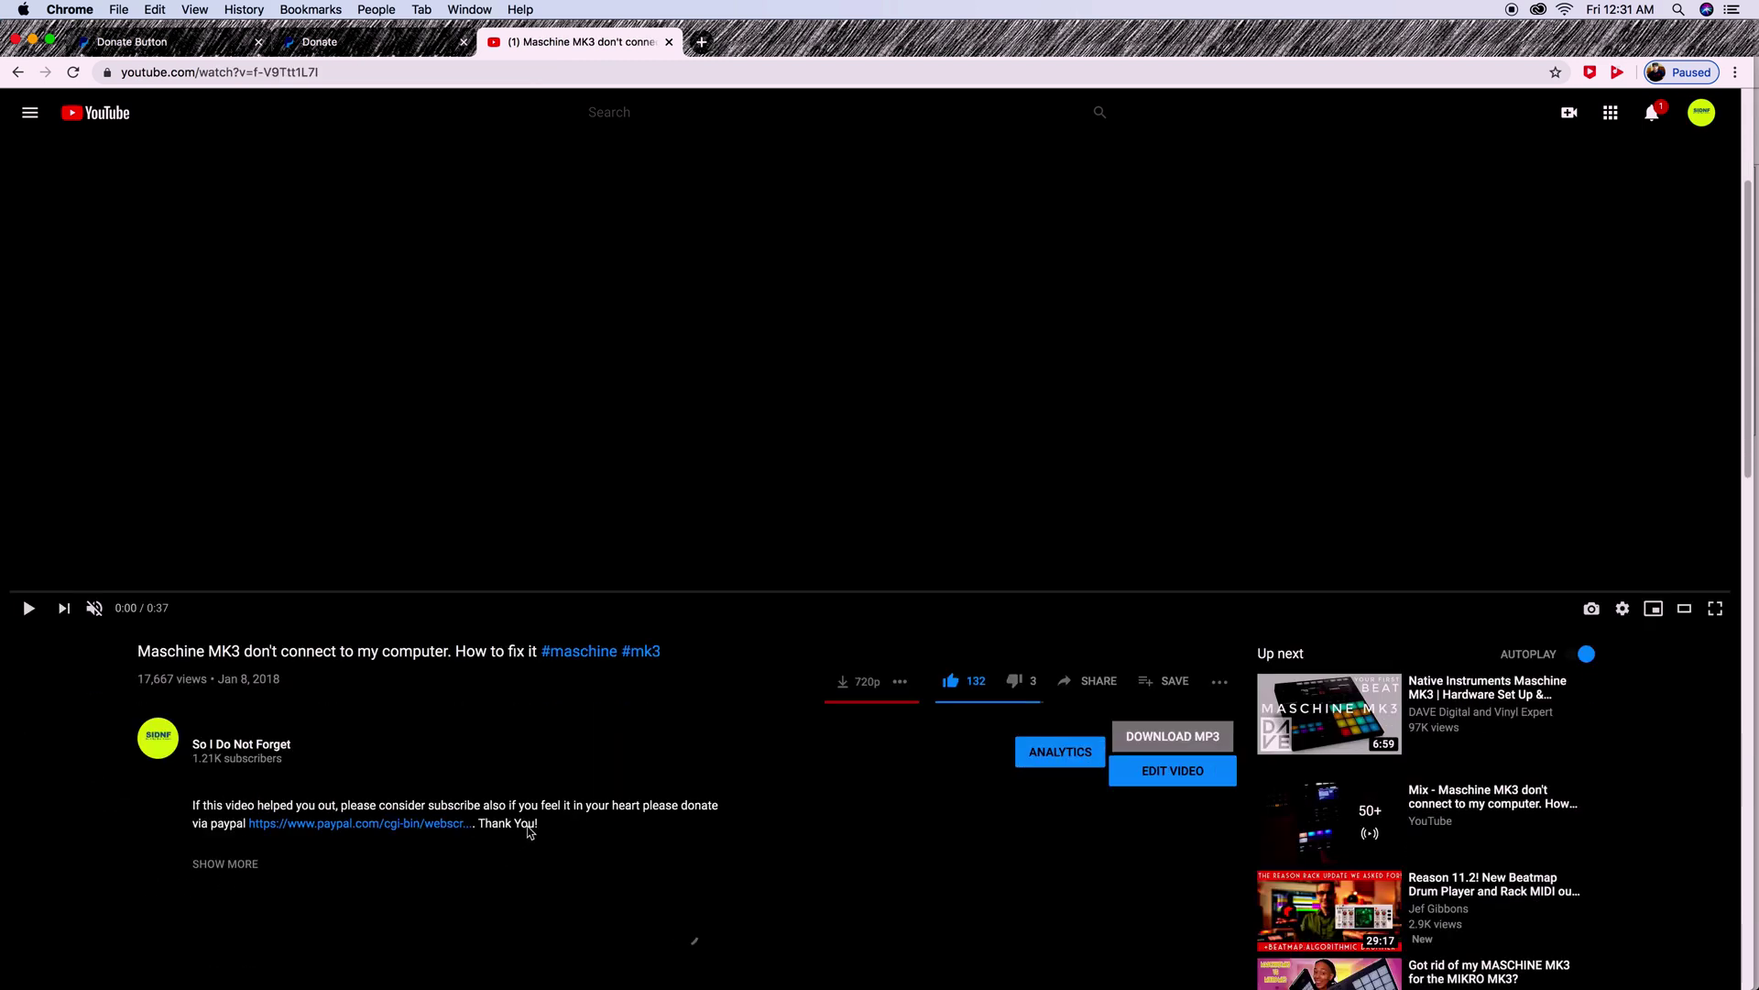
{"action": "left_click", "coordinate": [234, 865]}
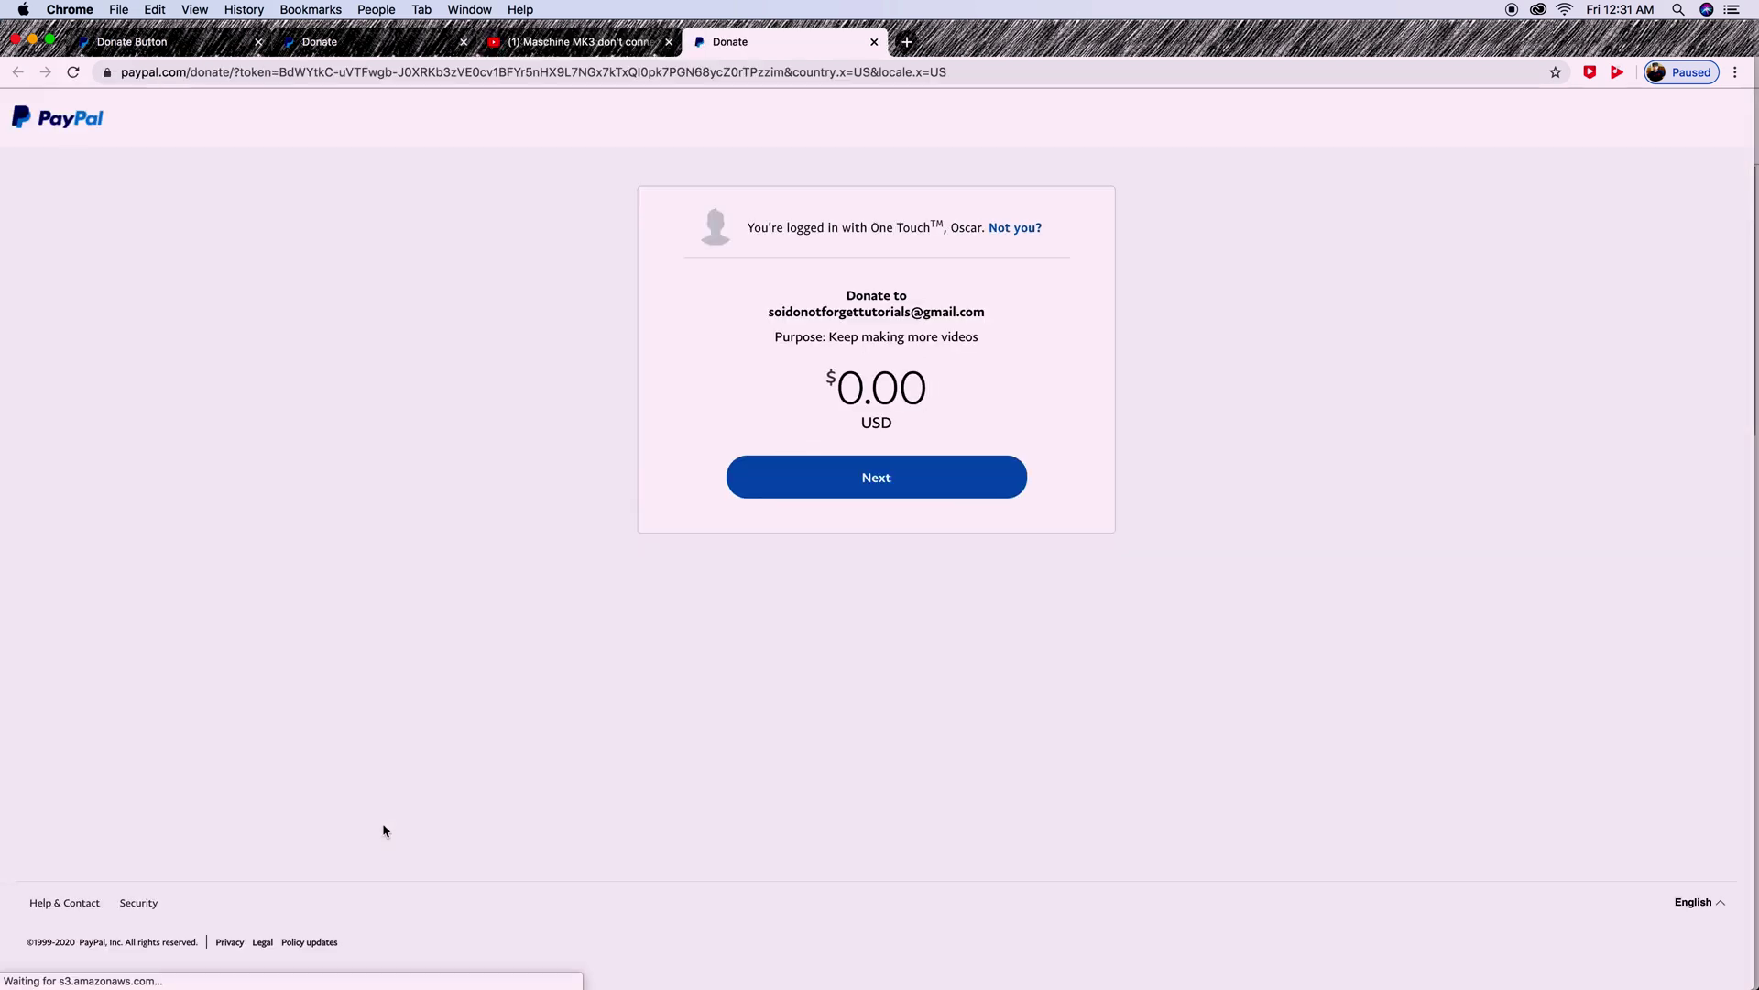
- Return to the PayPal button page and bring up its QR code for download
{"action": "left_click", "coordinate": [371, 41]}
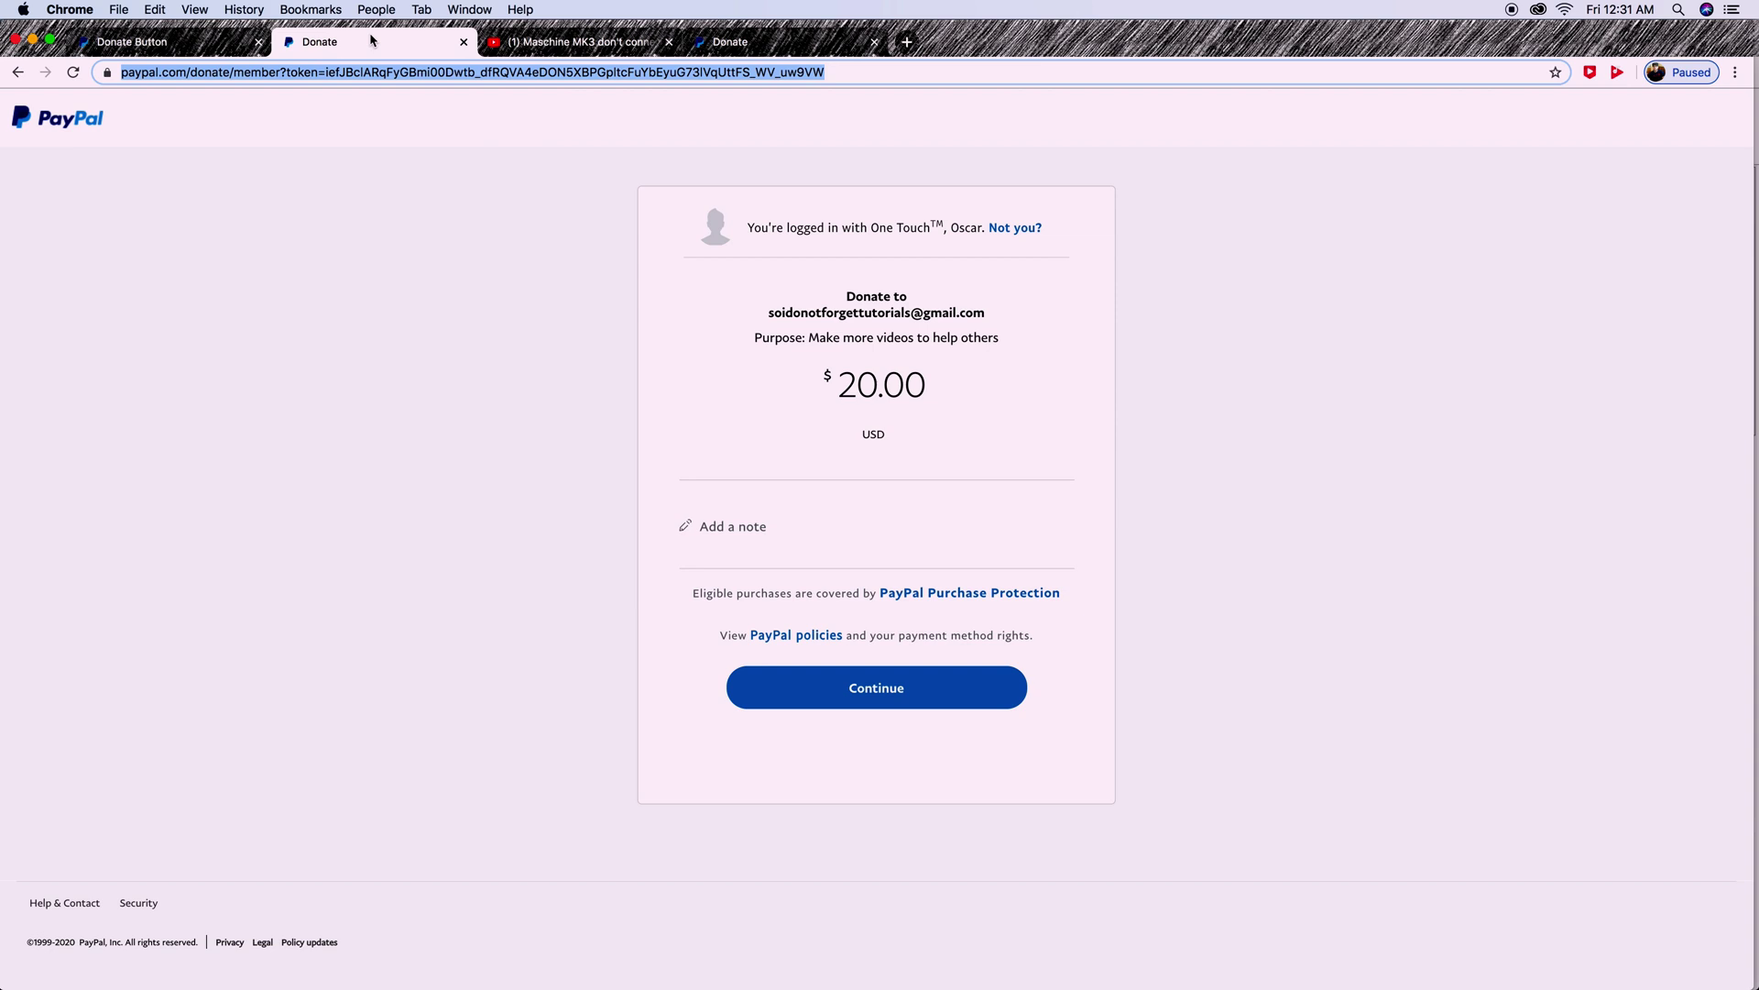
{"action": "left_click", "coordinate": [174, 43]}
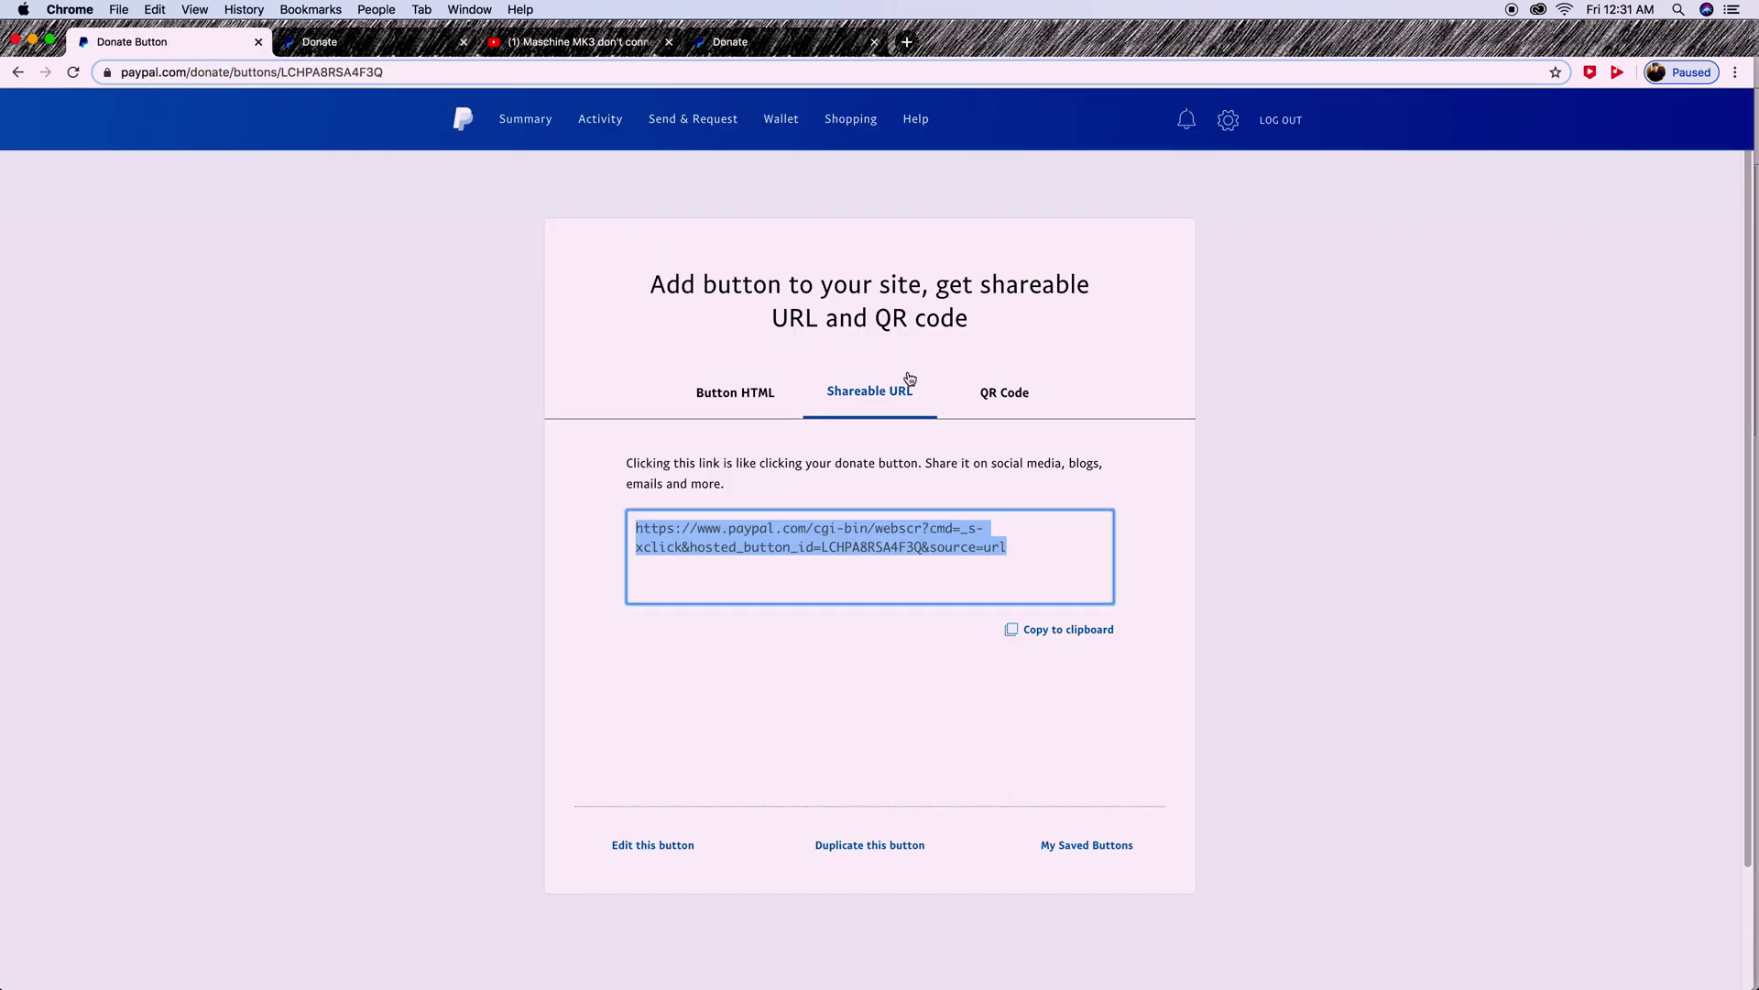
{"action": "left_click", "coordinate": [999, 398]}
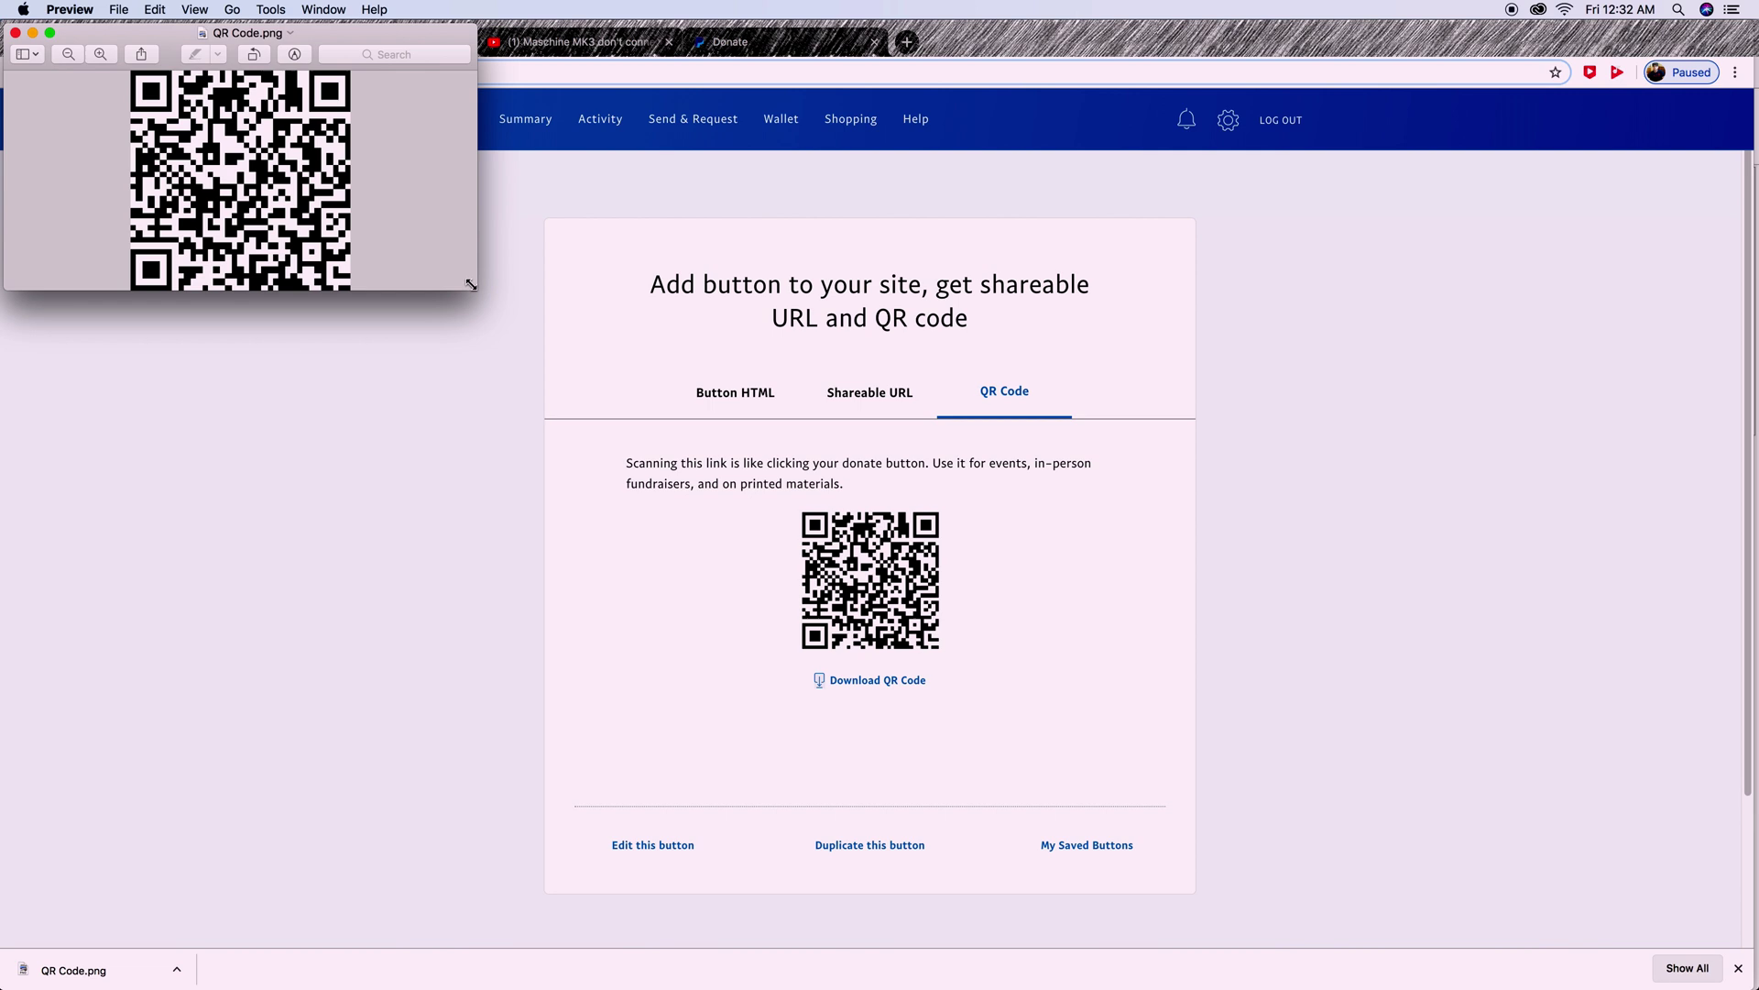
{"action": "mouse_move", "coordinate": [471, 285]}
{"action": "left_mouse_down"}
{"action": "mouse_move", "coordinate": [508, 500]}
{"action": "mouse_move", "coordinate": [577, 394]}
{"action": "mouse_move", "coordinate": [470, 287]}
{"action": "left_mouse_up"}
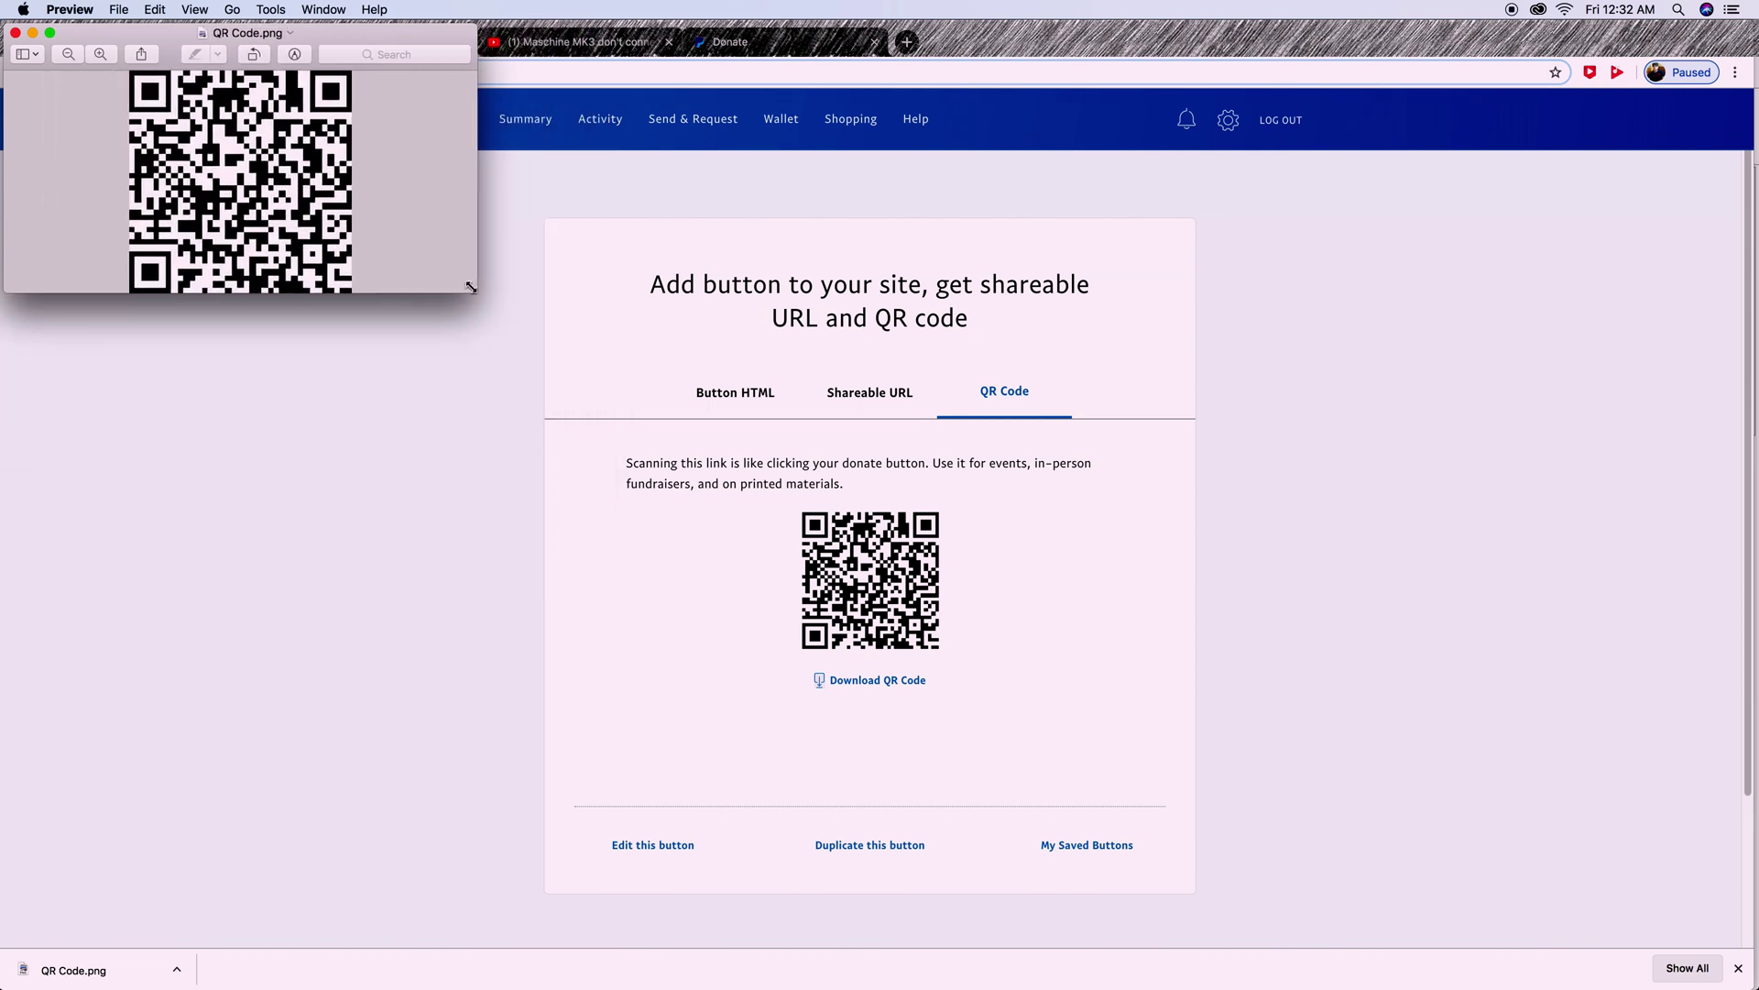